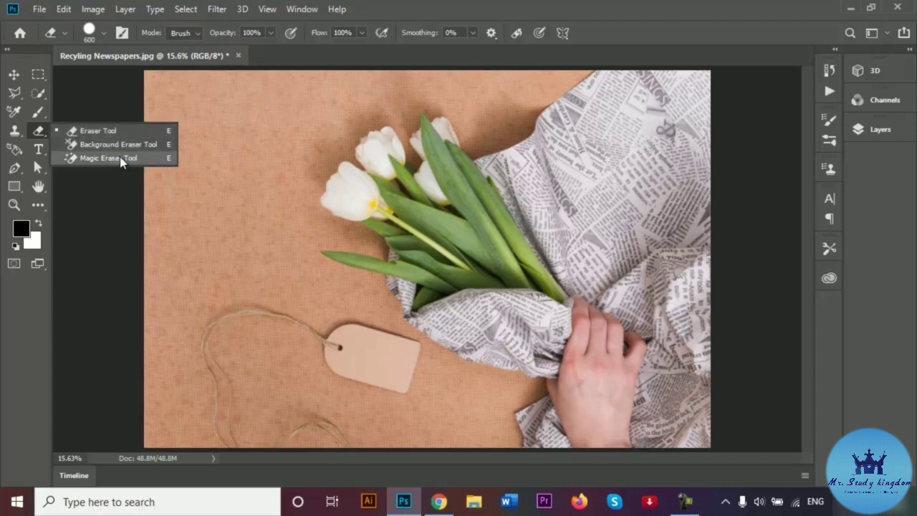
{"action": "left_click", "coordinate": [32, 130]}
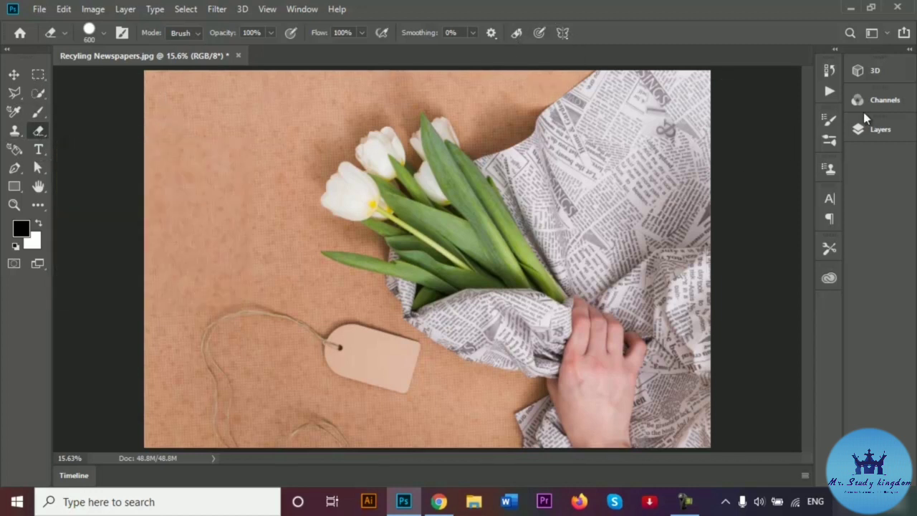
{"action": "left_click", "coordinate": [881, 131]}
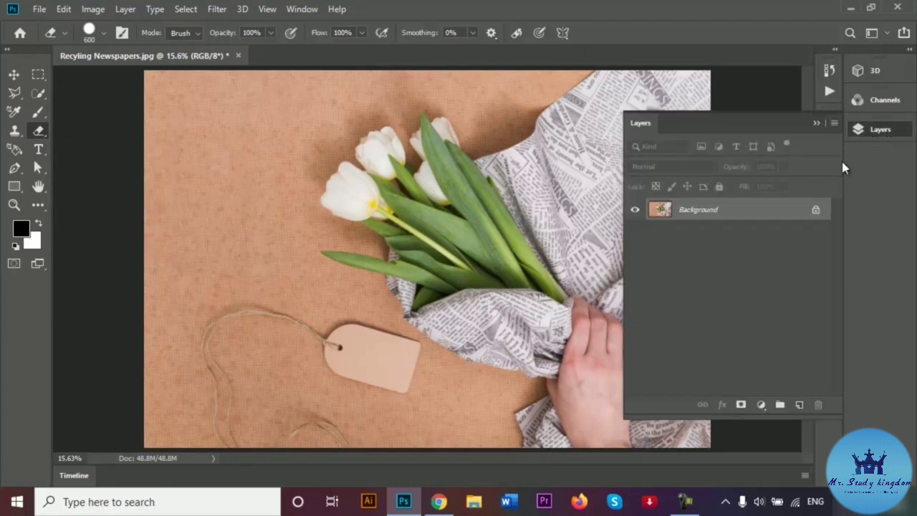
{"action": "left_click", "coordinate": [819, 126]}
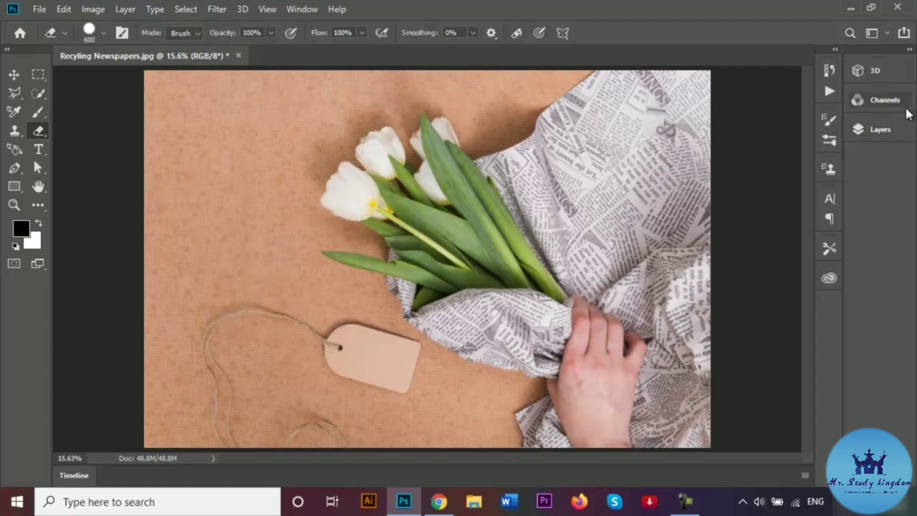
- Add a new layer above the background and name it Doodle
{"action": "left_click", "coordinate": [886, 132]}
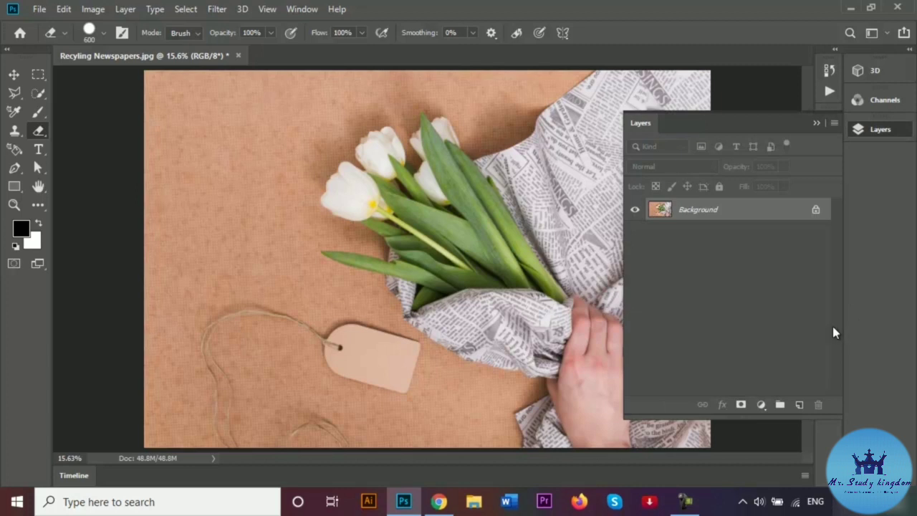
{"action": "left_click", "coordinate": [799, 406]}
{"action": "double_click", "coordinate": [690, 209]}
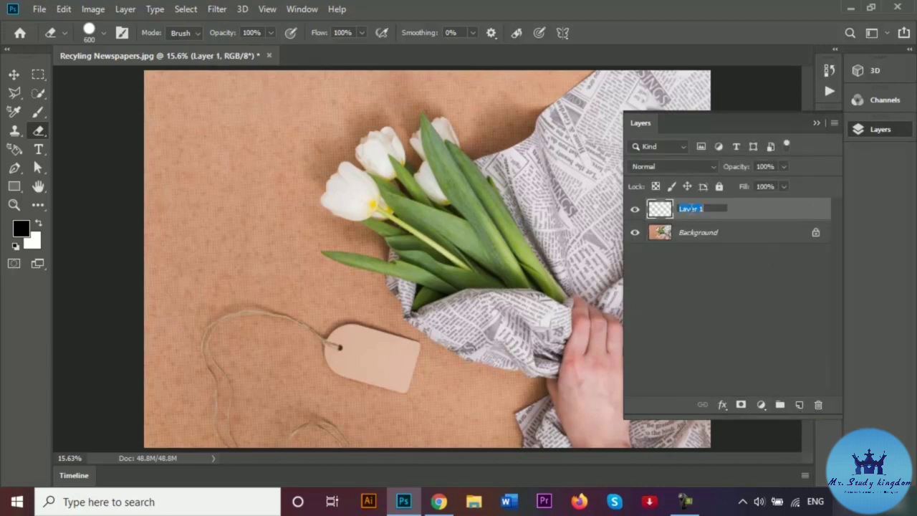
{"action": "type", "text": "T"}
{"action": "key", "text": "Return"}
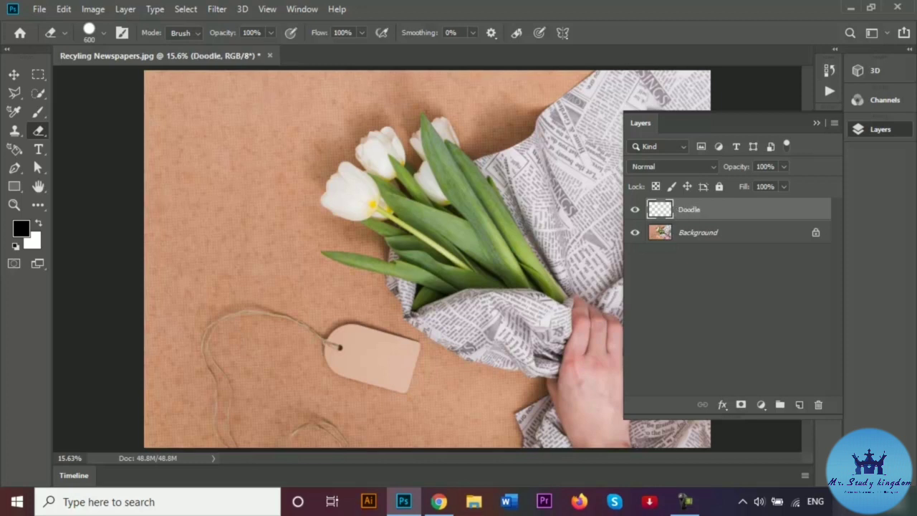
- Paint looping black freehand brush strokes across the whole image on the Doodle layer
{"action": "left_click", "coordinate": [38, 111]}
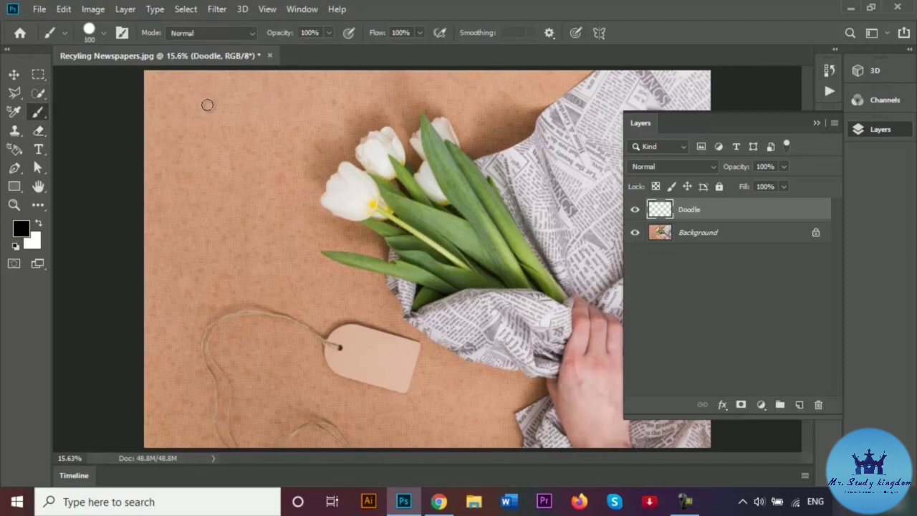
{"action": "mouse_move", "coordinate": [208, 101]}
{"action": "left_mouse_down"}
{"action": "mouse_move", "coordinate": [185, 166]}
{"action": "mouse_move", "coordinate": [210, 233]}
{"action": "mouse_move", "coordinate": [399, 189]}
{"action": "mouse_move", "coordinate": [594, 188]}
{"action": "mouse_move", "coordinate": [541, 401]}
{"action": "mouse_move", "coordinate": [599, 286]}
{"action": "mouse_move", "coordinate": [494, 135]}
{"action": "mouse_move", "coordinate": [577, 159]}
{"action": "left_mouse_up"}
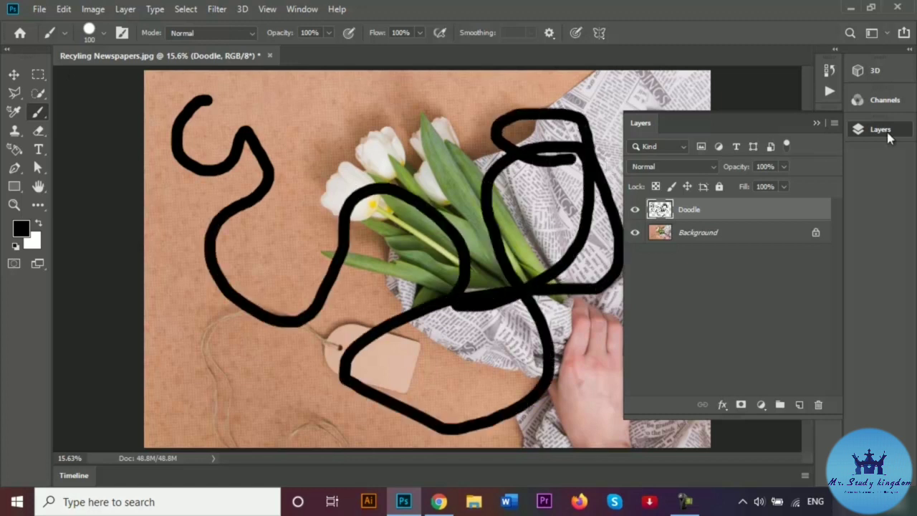
{"action": "left_click", "coordinate": [815, 122]}
{"action": "mouse_move", "coordinate": [314, 129]}
{"action": "left_mouse_down"}
{"action": "mouse_move", "coordinate": [439, 140]}
{"action": "mouse_move", "coordinate": [654, 253]}
{"action": "mouse_move", "coordinate": [345, 351]}
{"action": "mouse_move", "coordinate": [308, 307]}
{"action": "mouse_move", "coordinate": [294, 179]}
{"action": "left_mouse_up"}
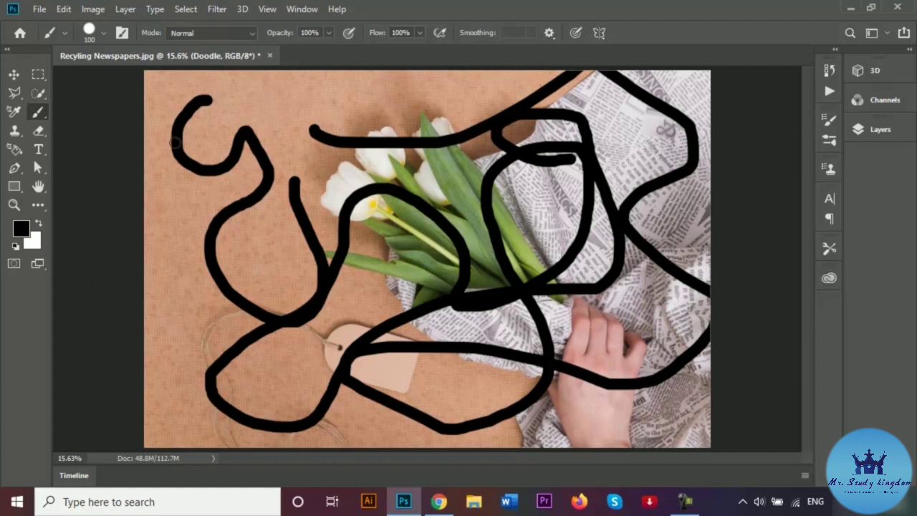
- Erase all the black brush strokes from the Doodle layer with the Eraser tool
{"action": "left_click", "coordinate": [39, 132]}
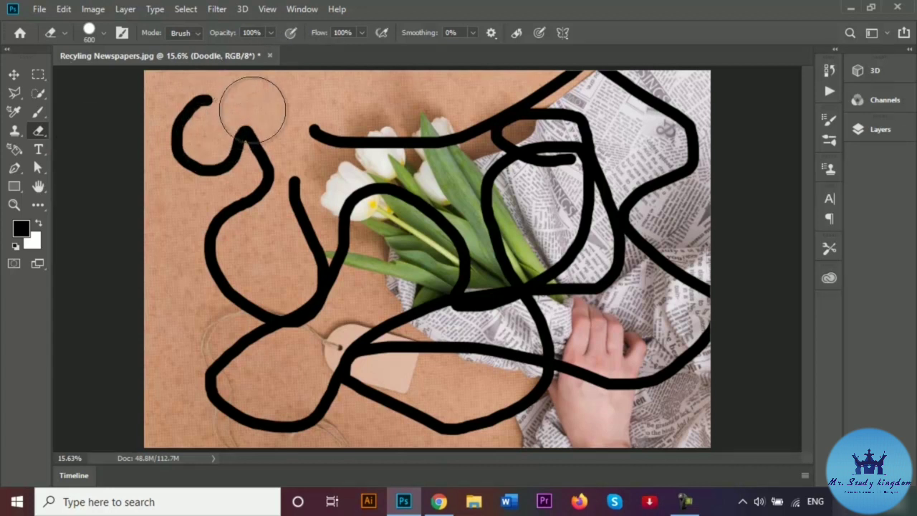
{"action": "left_click", "coordinate": [102, 36]}
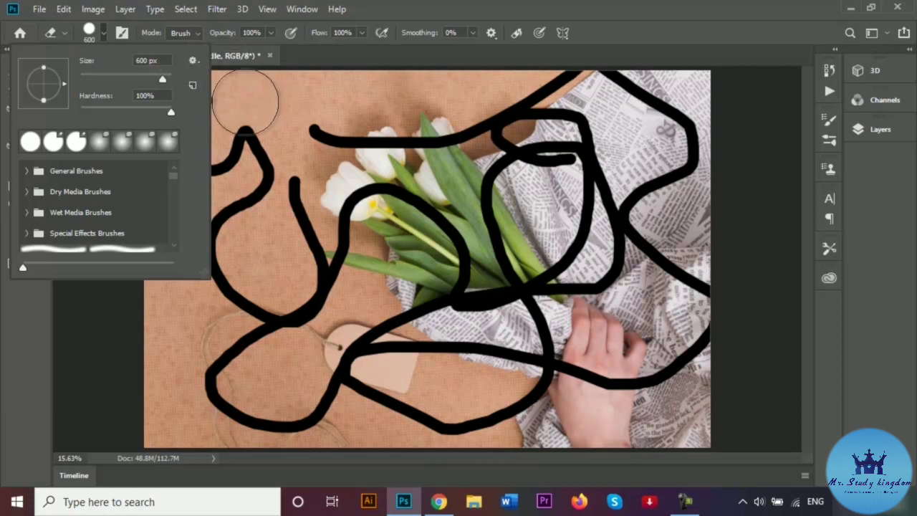
{"action": "left_click", "coordinate": [233, 102]}
{"action": "mouse_move", "coordinate": [174, 115]}
{"action": "left_mouse_down"}
{"action": "mouse_move", "coordinate": [207, 152]}
{"action": "mouse_move", "coordinate": [295, 134]}
{"action": "mouse_move", "coordinate": [298, 177]}
{"action": "mouse_move", "coordinate": [617, 131]}
{"action": "mouse_move", "coordinate": [364, 181]}
{"action": "mouse_move", "coordinate": [639, 116]}
{"action": "mouse_move", "coordinate": [662, 89]}
{"action": "mouse_move", "coordinate": [543, 85]}
{"action": "mouse_move", "coordinate": [428, 193]}
{"action": "mouse_move", "coordinate": [415, 227]}
{"action": "mouse_move", "coordinate": [426, 282]}
{"action": "mouse_move", "coordinate": [611, 308]}
{"action": "mouse_move", "coordinate": [520, 324]}
{"action": "mouse_move", "coordinate": [614, 359]}
{"action": "mouse_move", "coordinate": [708, 364]}
{"action": "mouse_move", "coordinate": [702, 392]}
{"action": "mouse_move", "coordinate": [639, 370]}
{"action": "mouse_move", "coordinate": [662, 393]}
{"action": "mouse_move", "coordinate": [715, 363]}
{"action": "mouse_move", "coordinate": [705, 333]}
{"action": "mouse_move", "coordinate": [642, 329]}
{"action": "mouse_move", "coordinate": [582, 304]}
{"action": "mouse_move", "coordinate": [430, 321]}
{"action": "mouse_move", "coordinate": [696, 341]}
{"action": "mouse_move", "coordinate": [505, 288]}
{"action": "mouse_move", "coordinate": [191, 301]}
{"action": "mouse_move", "coordinate": [377, 199]}
{"action": "mouse_move", "coordinate": [212, 222]}
{"action": "left_mouse_up"}
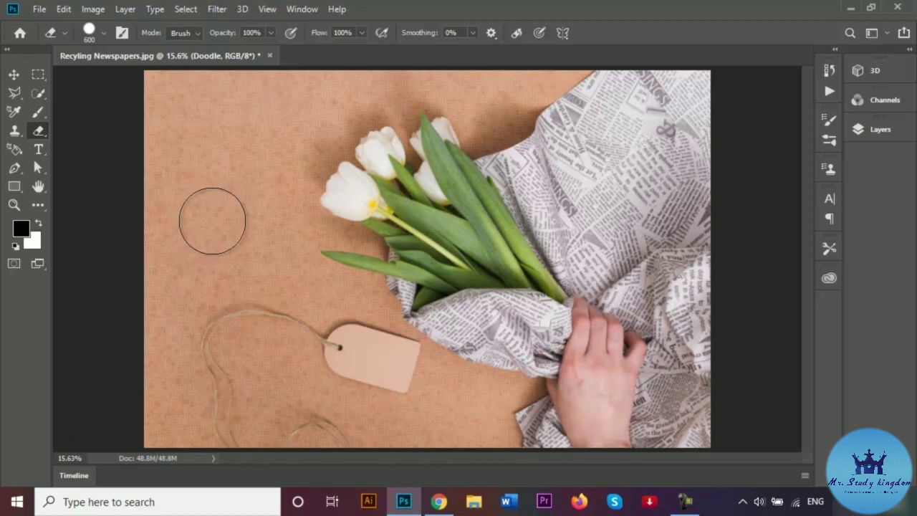
- Delete the empty Doodle layer
{"action": "left_click", "coordinate": [880, 130]}
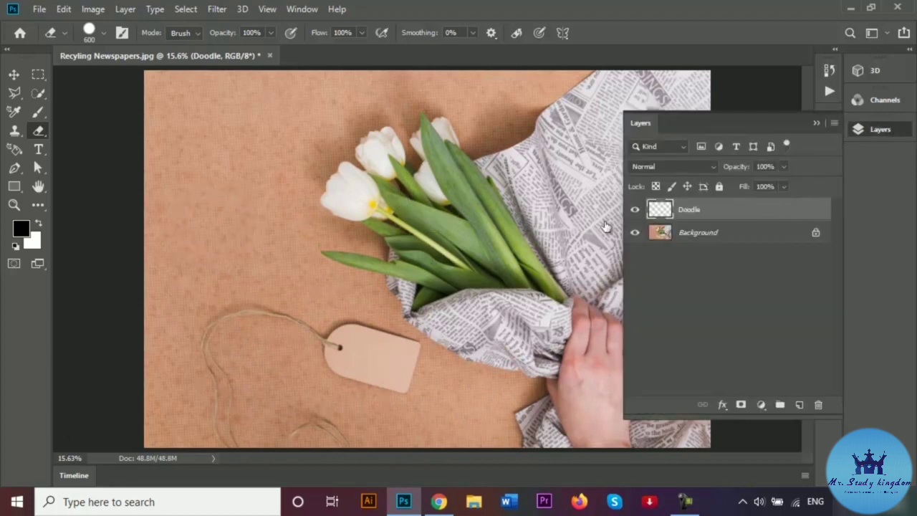
{"action": "left_click", "coordinate": [818, 405]}
{"action": "left_click", "coordinate": [403, 198]}
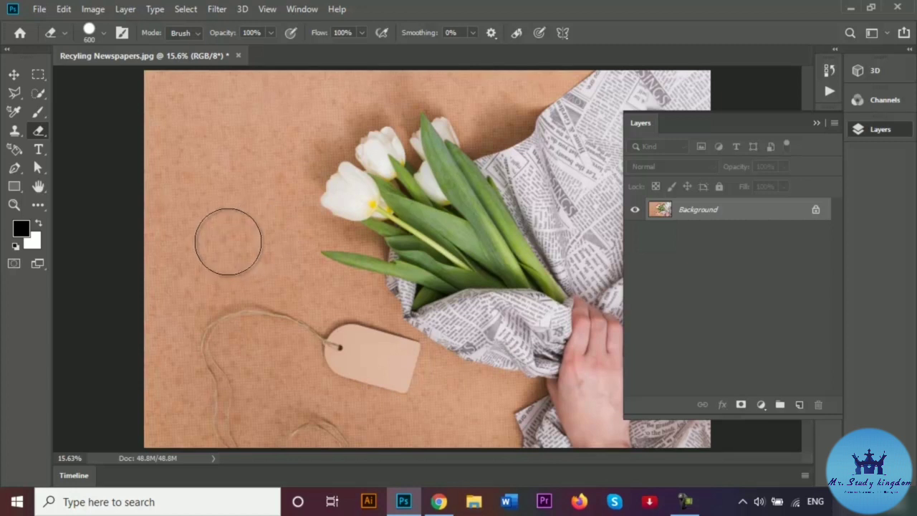
- Erase the lower part of the locked Background layer to white, covering the string, tag, lower newspaper and hand
{"action": "left_click", "coordinate": [228, 241]}
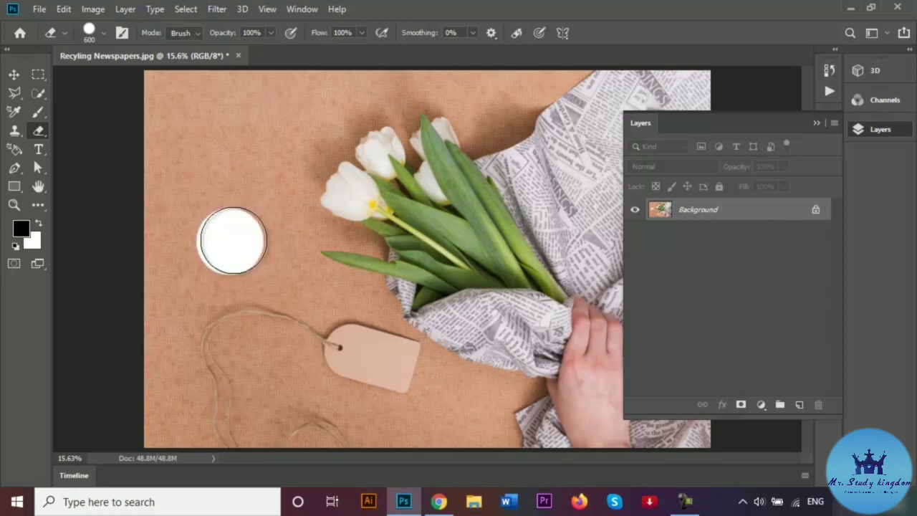
{"action": "left_click", "coordinate": [205, 241]}
{"action": "mouse_move", "coordinate": [210, 232]}
{"action": "left_mouse_down"}
{"action": "mouse_move", "coordinate": [242, 196]}
{"action": "mouse_move", "coordinate": [199, 227]}
{"action": "mouse_move", "coordinate": [190, 258]}
{"action": "mouse_move", "coordinate": [236, 262]}
{"action": "mouse_move", "coordinate": [209, 297]}
{"action": "mouse_move", "coordinate": [268, 348]}
{"action": "mouse_move", "coordinate": [266, 307]}
{"action": "left_mouse_up"}
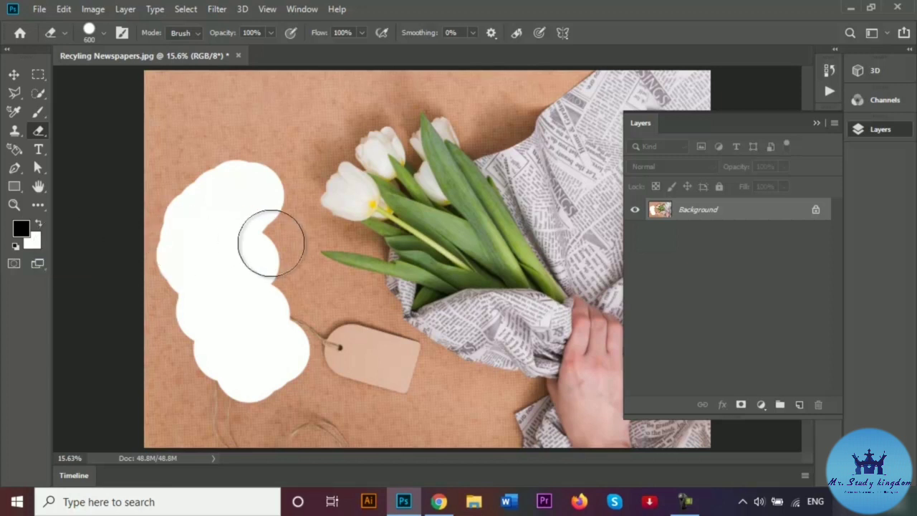
{"action": "mouse_move", "coordinate": [266, 241]}
{"action": "left_mouse_down"}
{"action": "mouse_move", "coordinate": [287, 302]}
{"action": "mouse_move", "coordinate": [314, 313]}
{"action": "mouse_move", "coordinate": [270, 340]}
{"action": "mouse_move", "coordinate": [269, 358]}
{"action": "mouse_move", "coordinate": [338, 357]}
{"action": "mouse_move", "coordinate": [327, 347]}
{"action": "mouse_move", "coordinate": [418, 369]}
{"action": "mouse_move", "coordinate": [218, 393]}
{"action": "mouse_move", "coordinate": [232, 402]}
{"action": "mouse_move", "coordinate": [357, 406]}
{"action": "mouse_move", "coordinate": [210, 413]}
{"action": "mouse_move", "coordinate": [250, 425]}
{"action": "mouse_move", "coordinate": [431, 418]}
{"action": "mouse_move", "coordinate": [297, 387]}
{"action": "mouse_move", "coordinate": [257, 318]}
{"action": "mouse_move", "coordinate": [251, 288]}
{"action": "mouse_move", "coordinate": [418, 324]}
{"action": "mouse_move", "coordinate": [531, 328]}
{"action": "mouse_move", "coordinate": [542, 342]}
{"action": "mouse_move", "coordinate": [524, 399]}
{"action": "mouse_move", "coordinate": [485, 426]}
{"action": "mouse_move", "coordinate": [427, 394]}
{"action": "mouse_move", "coordinate": [499, 390]}
{"action": "left_mouse_up"}
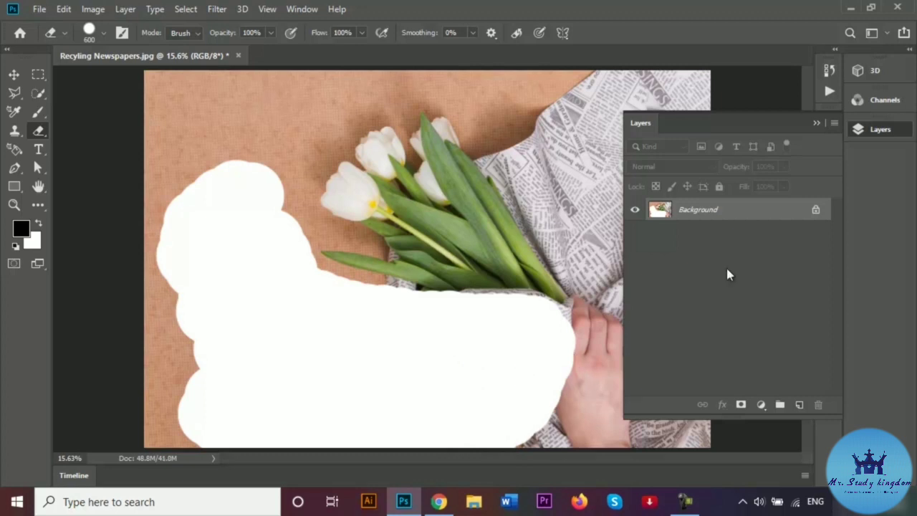
{"action": "left_click", "coordinate": [819, 124]}
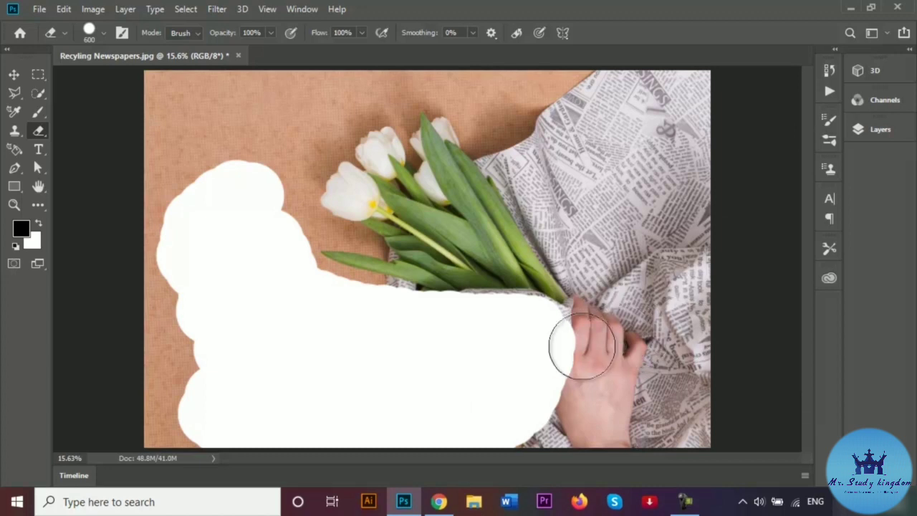
{"action": "mouse_move", "coordinate": [580, 337]}
{"action": "left_mouse_down"}
{"action": "mouse_move", "coordinate": [621, 300]}
{"action": "mouse_move", "coordinate": [566, 402]}
{"action": "mouse_move", "coordinate": [658, 369]}
{"action": "mouse_move", "coordinate": [506, 423]}
{"action": "left_mouse_up"}
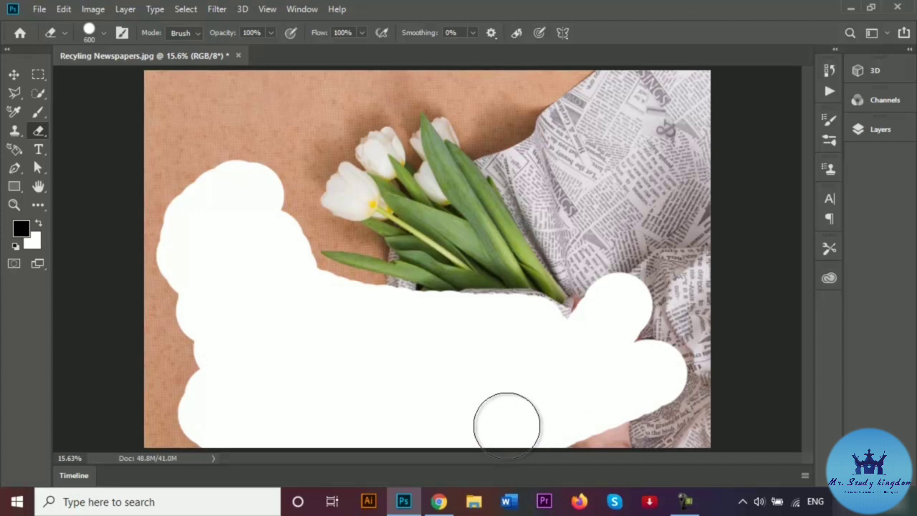
- Undo the eraser strokes to restore the whole photo
{"action": "key", "text": "ctrl+z"}
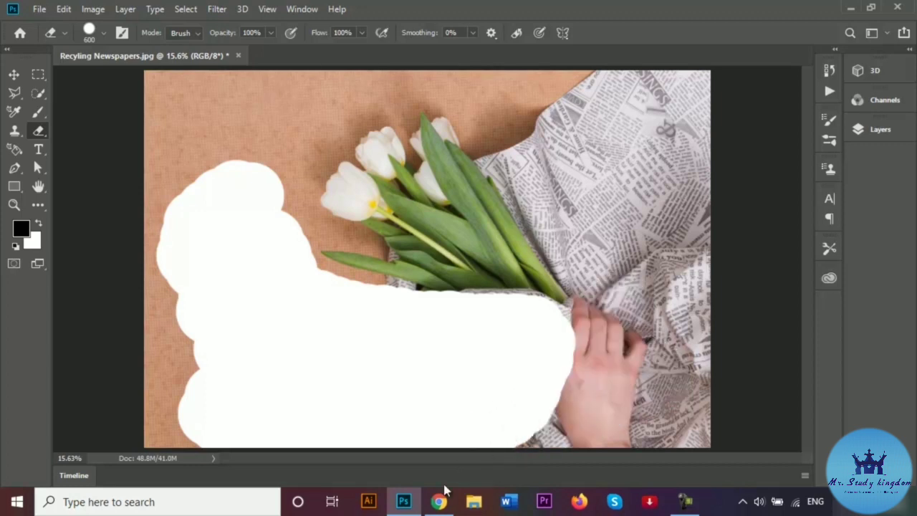
{"action": "key", "text": "ctrl+z"}
{"action": "key", "text": "ctrl+z"}
{"action": "key", "text": "ctrl+z"}
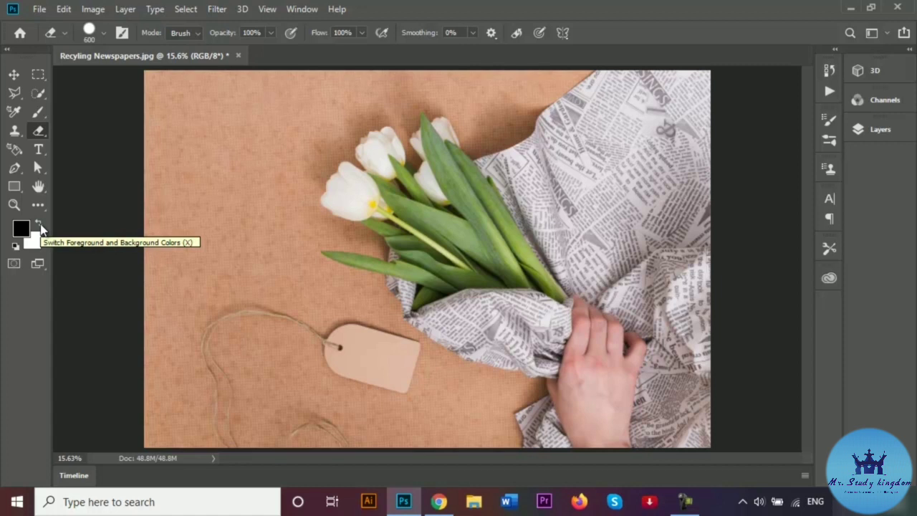
- Swap the foreground and background colors and try erasing down the brown backdrop beside the tulips, undoing the strokes
{"action": "left_click", "coordinate": [40, 226]}
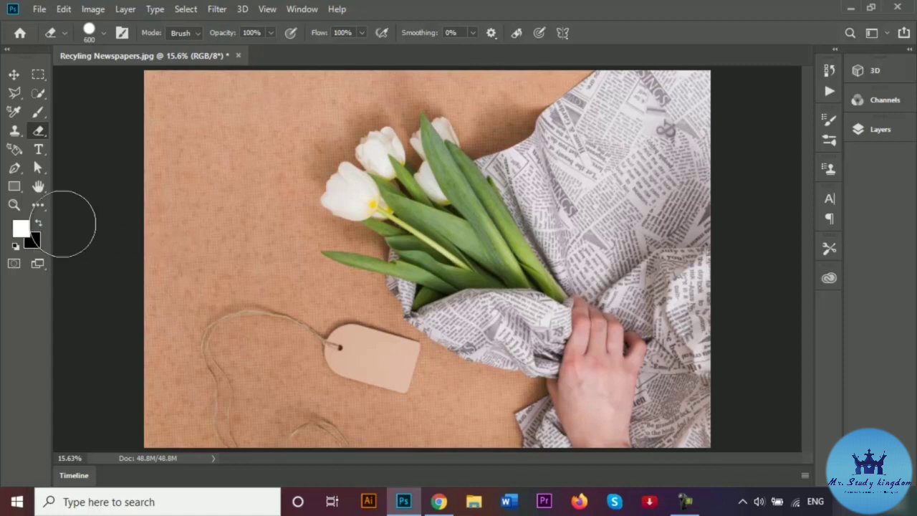
{"action": "left_click", "coordinate": [192, 180]}
{"action": "left_click", "coordinate": [228, 167]}
{"action": "mouse_move", "coordinate": [228, 167]}
{"action": "left_mouse_down"}
{"action": "mouse_move", "coordinate": [226, 197]}
{"action": "mouse_move", "coordinate": [202, 233]}
{"action": "mouse_move", "coordinate": [201, 273]}
{"action": "mouse_move", "coordinate": [223, 306]}
{"action": "mouse_move", "coordinate": [299, 356]}
{"action": "mouse_move", "coordinate": [258, 396]}
{"action": "mouse_move", "coordinate": [329, 428]}
{"action": "left_mouse_up"}
{"action": "key", "text": "ctrl+z"}
{"action": "key", "text": "ctrl+z"}
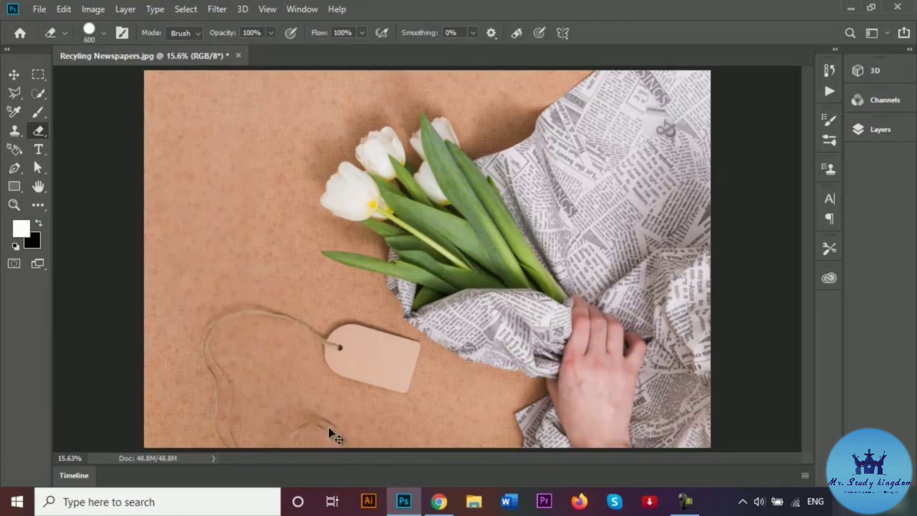
- Delete the restored Doodle layer so only the Background layer remains
{"action": "left_click", "coordinate": [878, 129]}
{"action": "left_click", "coordinate": [817, 406]}
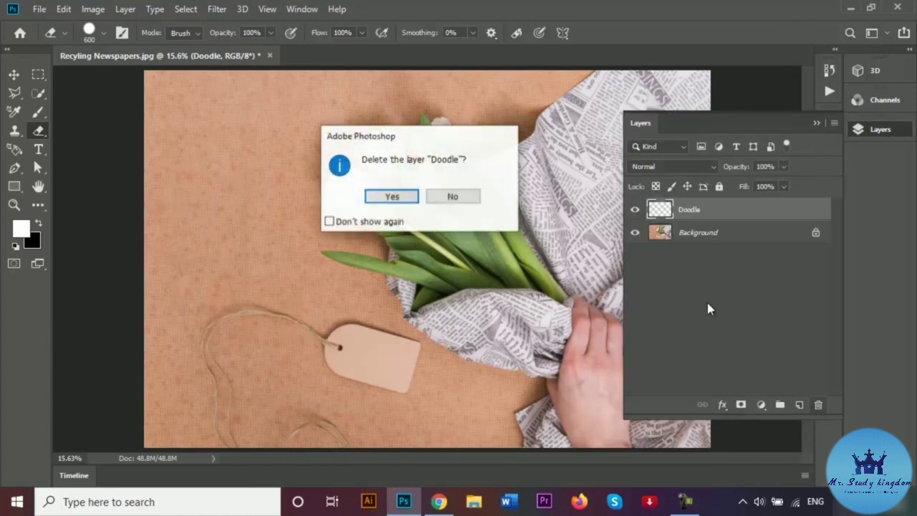
{"action": "left_click", "coordinate": [401, 196]}
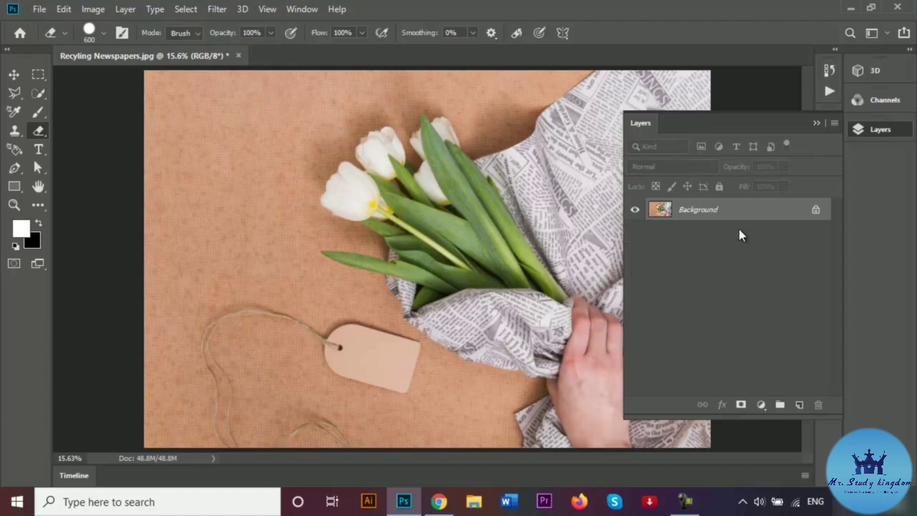
- Unlock the Background layer and try erasing its upper-left area to transparency, undoing the stroke
{"action": "left_click", "coordinate": [816, 211]}
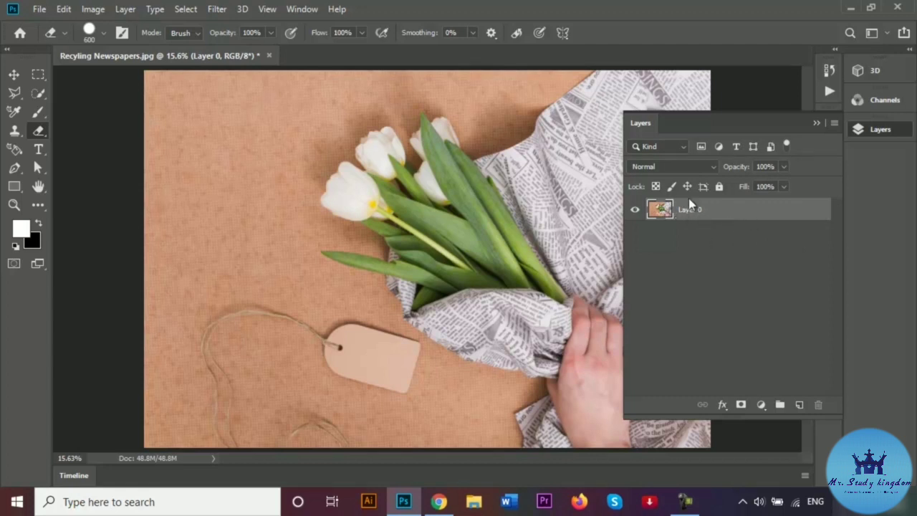
{"action": "left_click", "coordinate": [816, 124]}
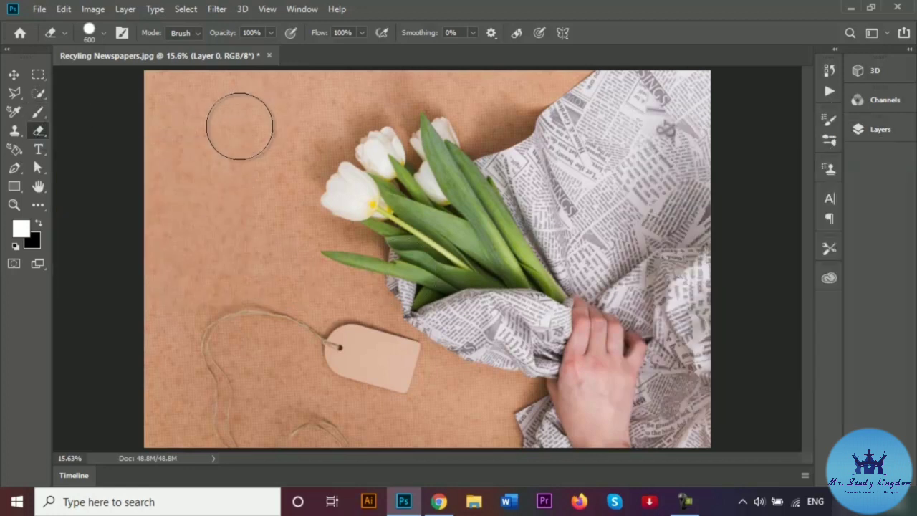
{"action": "mouse_move", "coordinate": [236, 132]}
{"action": "left_mouse_down"}
{"action": "mouse_move", "coordinate": [221, 183]}
{"action": "mouse_move", "coordinate": [247, 171]}
{"action": "mouse_move", "coordinate": [267, 115]}
{"action": "mouse_move", "coordinate": [315, 103]}
{"action": "mouse_move", "coordinate": [140, 102]}
{"action": "mouse_move", "coordinate": [202, 102]}
{"action": "mouse_move", "coordinate": [146, 146]}
{"action": "mouse_move", "coordinate": [212, 148]}
{"action": "mouse_move", "coordinate": [120, 195]}
{"action": "mouse_move", "coordinate": [200, 204]}
{"action": "mouse_move", "coordinate": [161, 225]}
{"action": "mouse_move", "coordinate": [206, 263]}
{"action": "mouse_move", "coordinate": [169, 294]}
{"action": "mouse_move", "coordinate": [180, 366]}
{"action": "mouse_move", "coordinate": [146, 264]}
{"action": "left_mouse_up"}
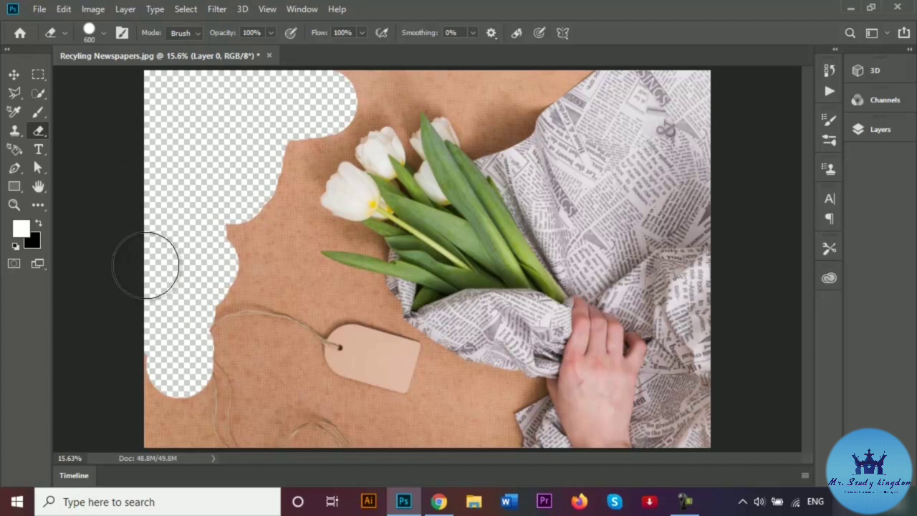
{"action": "key", "text": "ctrl+z"}
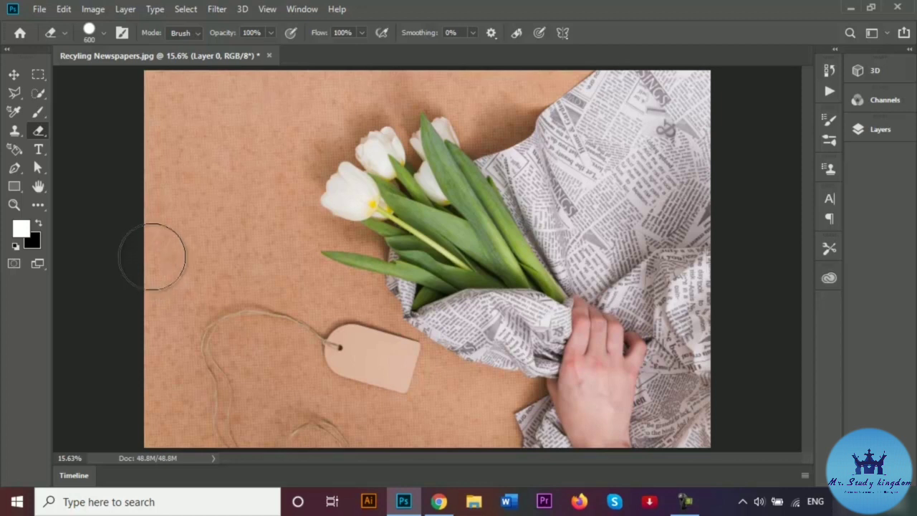
- Remove the brown backdrop, leftover patches around the tulips and the cardboard tag with the Magic Eraser tool
{"action": "right_click", "coordinate": [40, 133]}
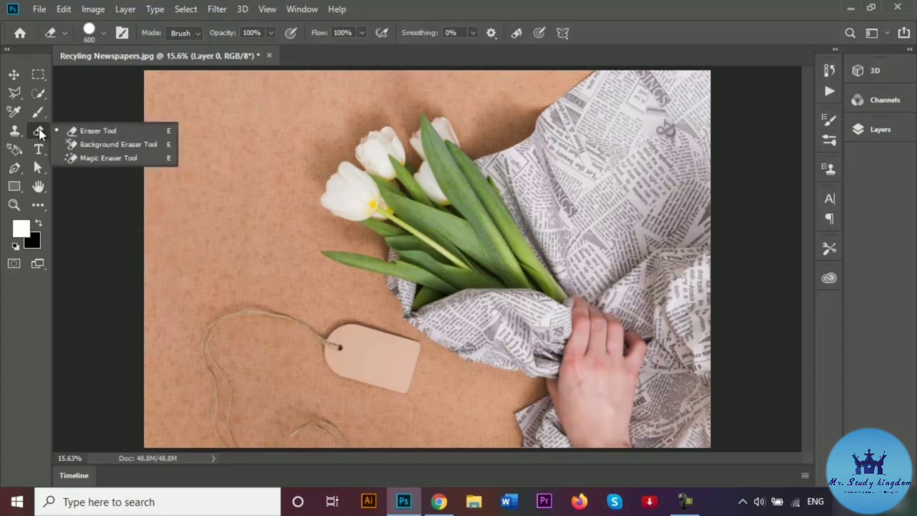
{"action": "left_click", "coordinate": [90, 159]}
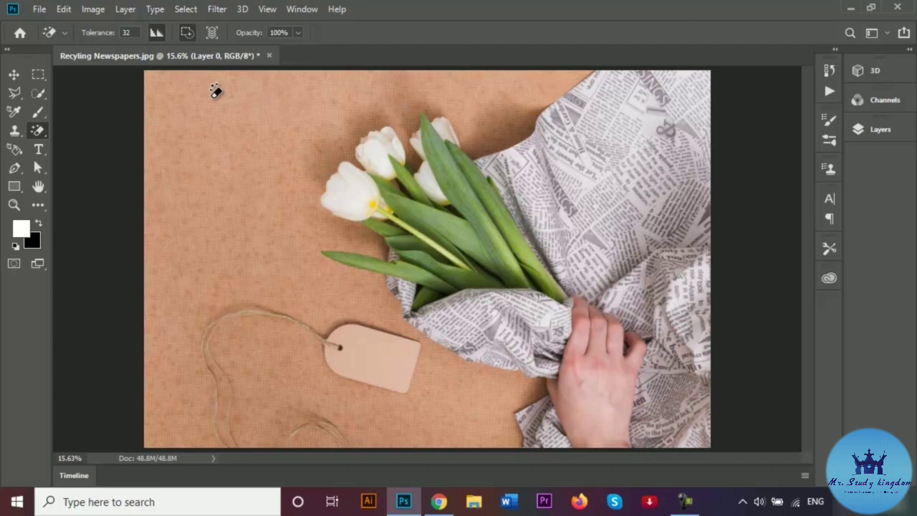
{"action": "left_click", "coordinate": [229, 132]}
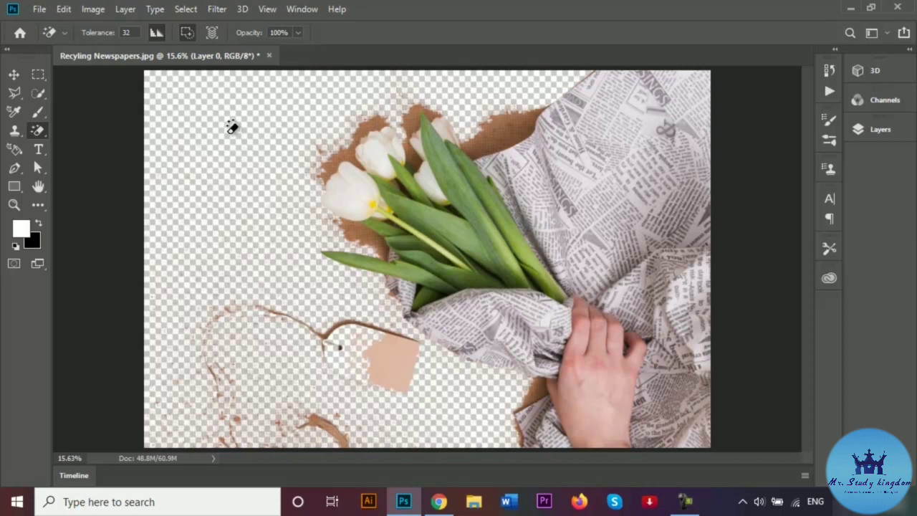
{"action": "left_click", "coordinate": [501, 127]}
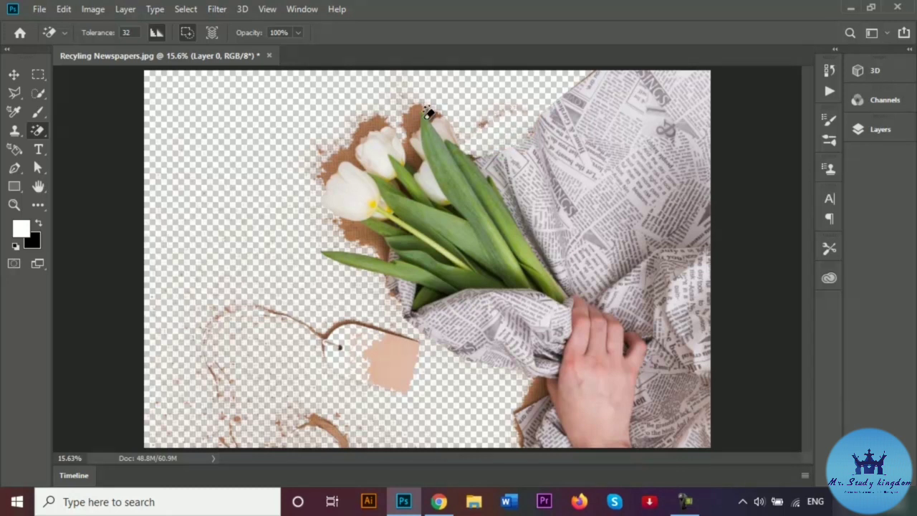
{"action": "left_click", "coordinate": [374, 123]}
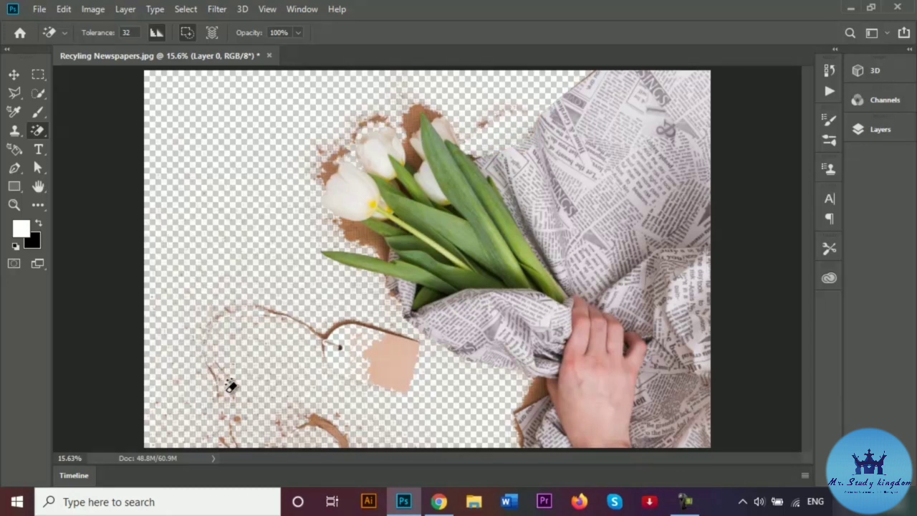
{"action": "left_click", "coordinate": [396, 358]}
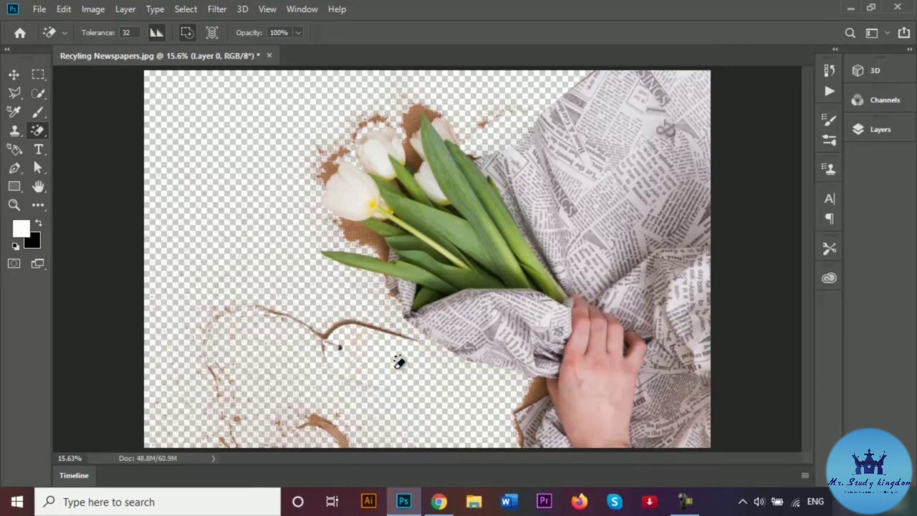
- Erase the remaining brown patches around the tulips, the tag outline and beside the wrist with the Magic Eraser
{"action": "left_click", "coordinate": [316, 417]}
{"action": "left_click", "coordinate": [335, 324]}
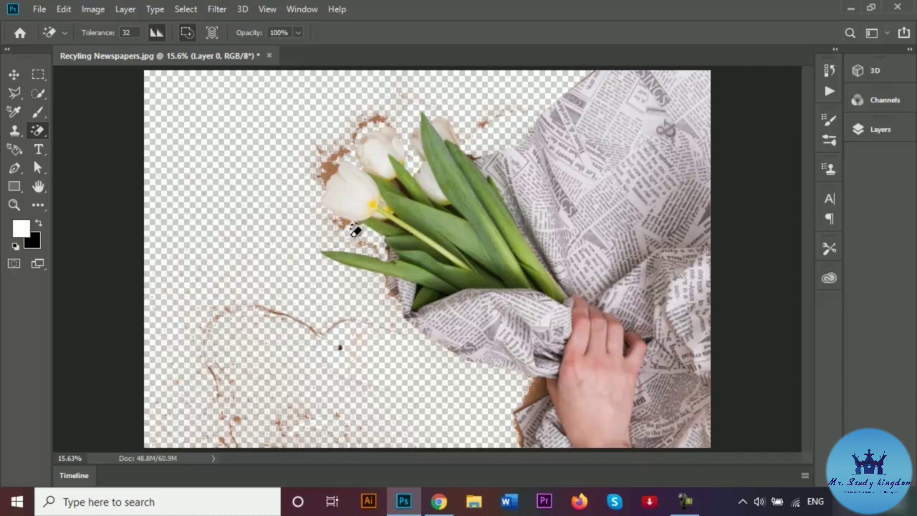
{"action": "left_click", "coordinate": [331, 164]}
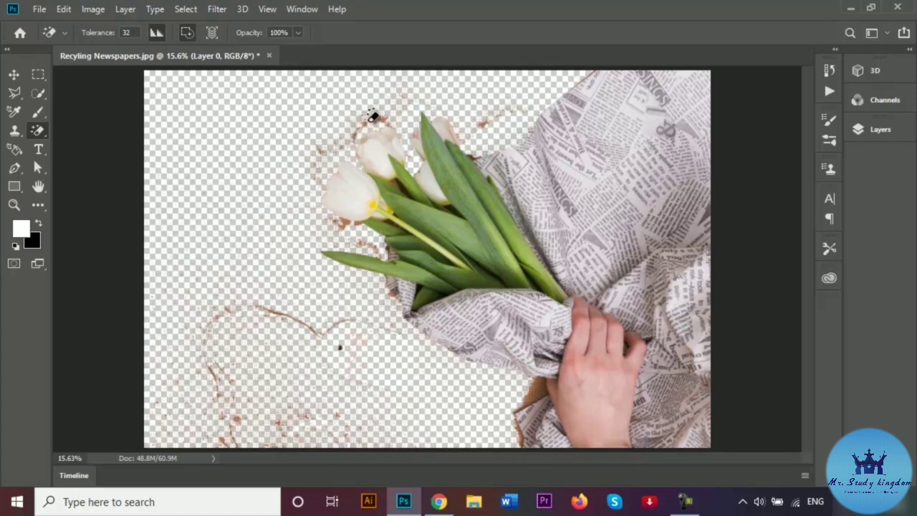
{"action": "left_click", "coordinate": [542, 385]}
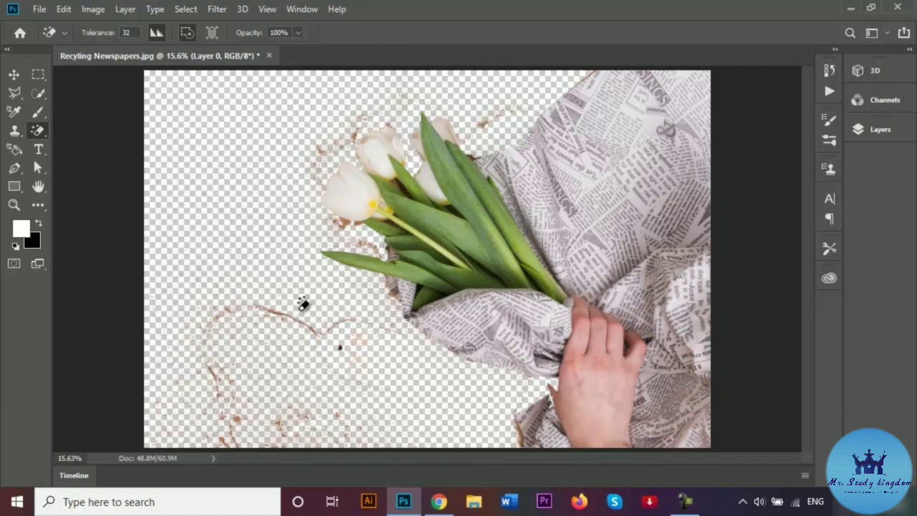
- Undo all the Magic Eraser removals to restore the full brown backdrop and the tag
{"action": "key", "text": "ctrl+z"}
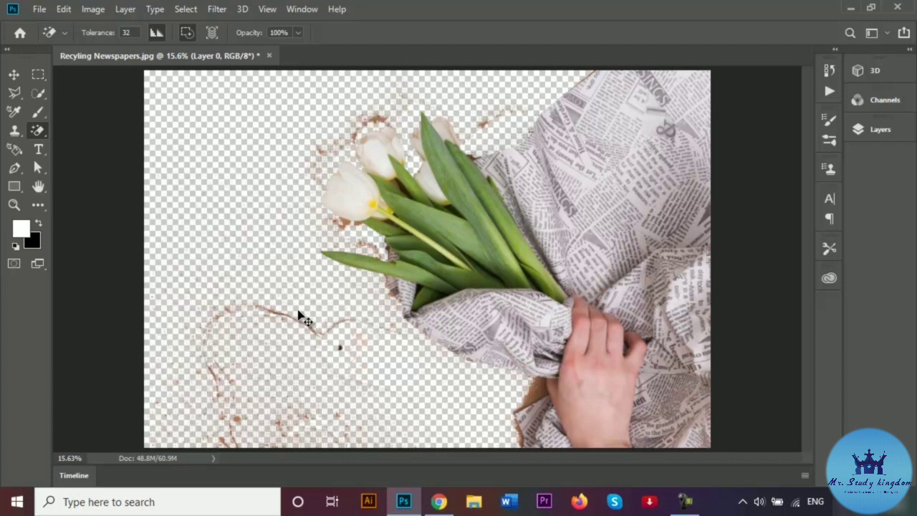
{"action": "key", "text": "ctrl+z"}
{"action": "key", "text": "ctrl+z"}
{"action": "key", "text": "ctrl+z"}
{"action": "key", "text": "ctrl+z"}
{"action": "key", "text": "ctrl+z"}
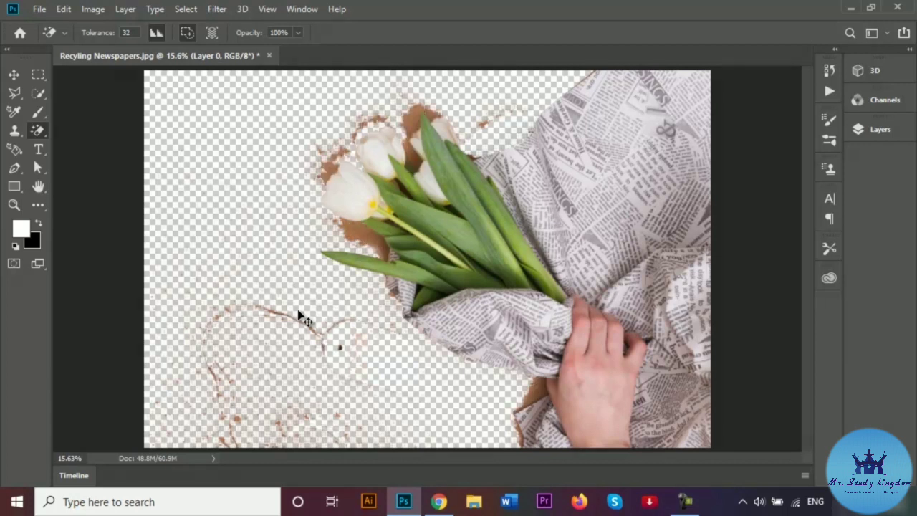
{"action": "key", "text": "ctrl+z"}
{"action": "key", "text": "ctrl+z"}
{"action": "key", "text": "ctrl+z"}
{"action": "key", "text": "ctrl+z"}
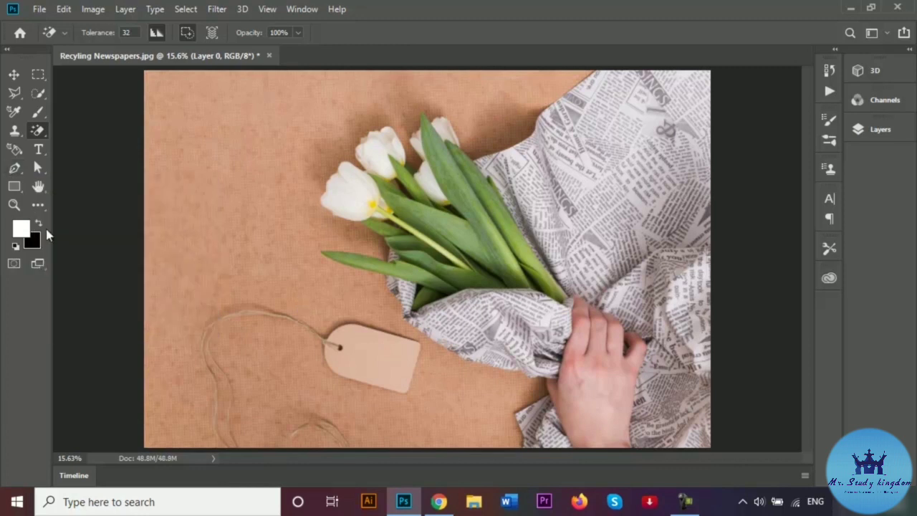
- Switch to the Background Eraser tool and enlarge its brush size to 700
{"action": "right_click", "coordinate": [44, 140]}
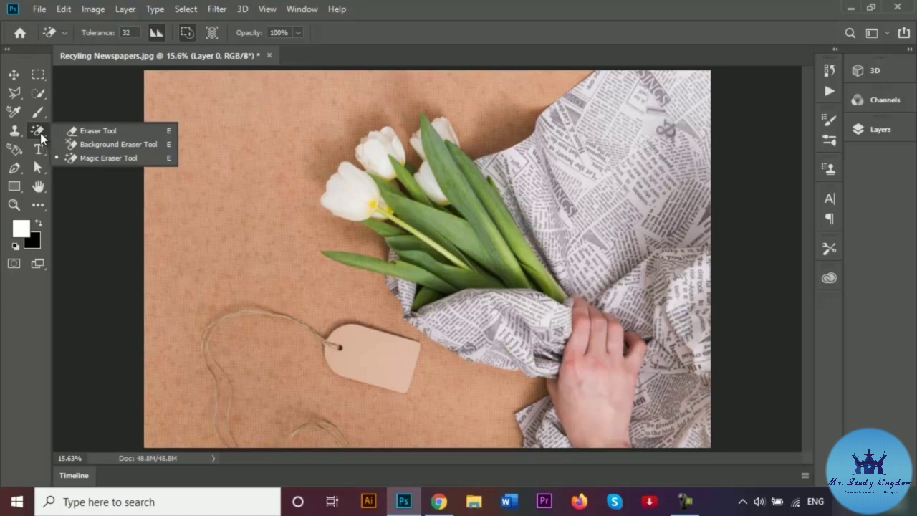
{"action": "left_click", "coordinate": [84, 145]}
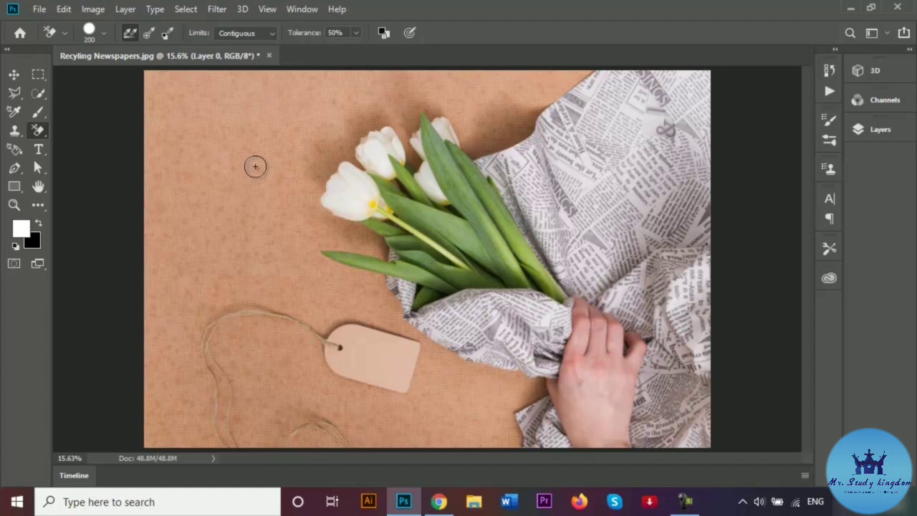
{"action": "key", "text": "bracketright"}
{"action": "key", "text": "bracketright"}
{"action": "key", "text": "bracketright"}
{"action": "key", "text": "bracketright"}
{"action": "key", "text": "bracketright"}
{"action": "key", "text": "bracketright"}
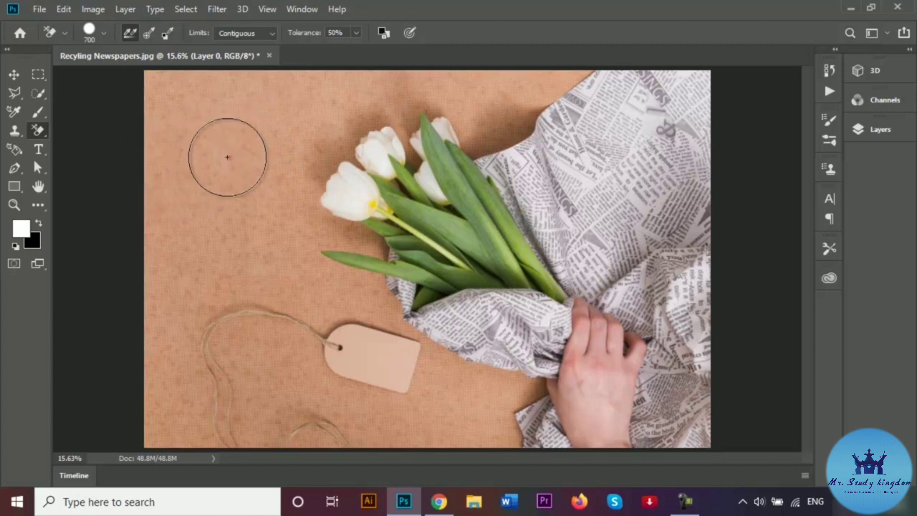
- Try the Background Eraser with single dabs on the backdrop up to the leftmost tulip, undoing the dabs
{"action": "left_click", "coordinate": [205, 193]}
{"action": "left_click", "coordinate": [240, 161]}
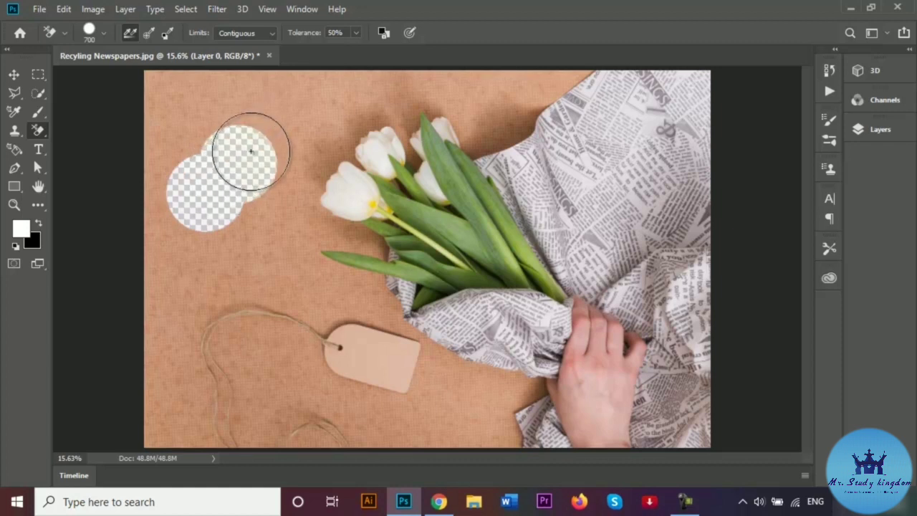
{"action": "left_click", "coordinate": [288, 137]}
{"action": "left_click", "coordinate": [326, 145]}
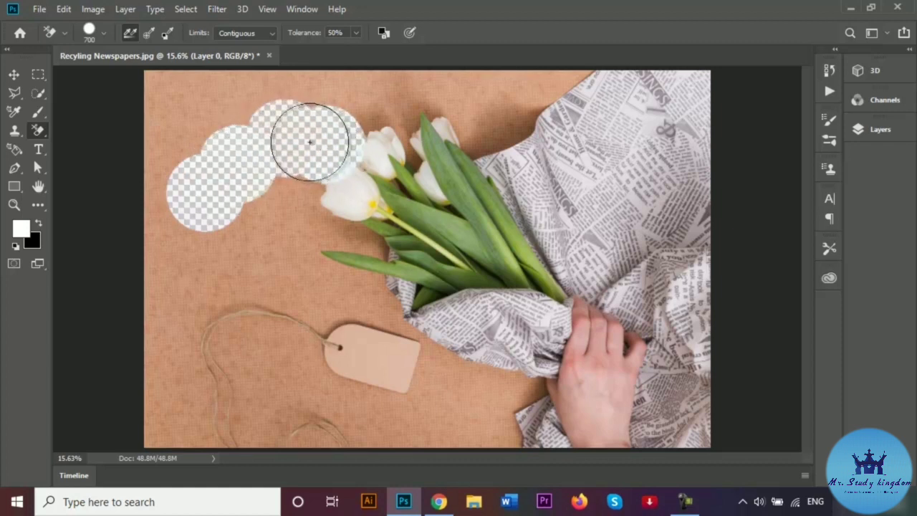
{"action": "left_click", "coordinate": [230, 119]}
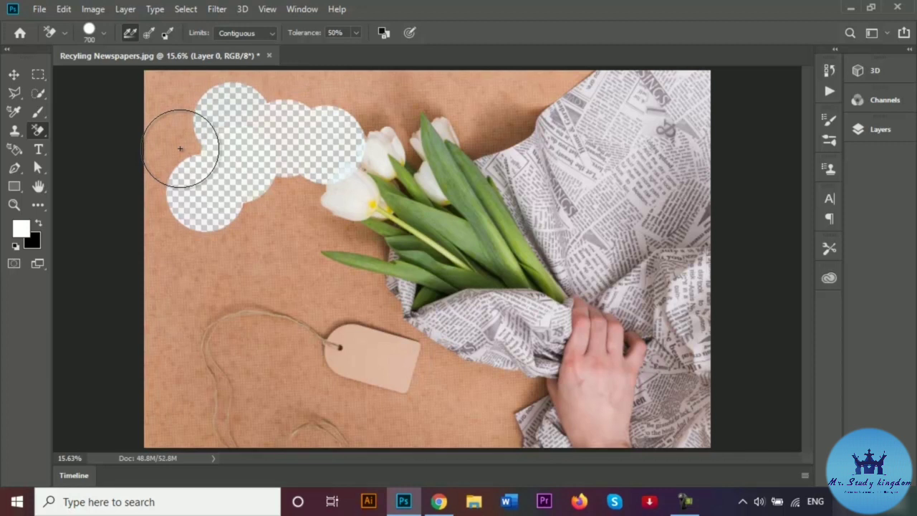
{"action": "key", "text": "ctrl+z"}
{"action": "key", "text": "ctrl+z"}
{"action": "key", "text": "ctrl+z"}
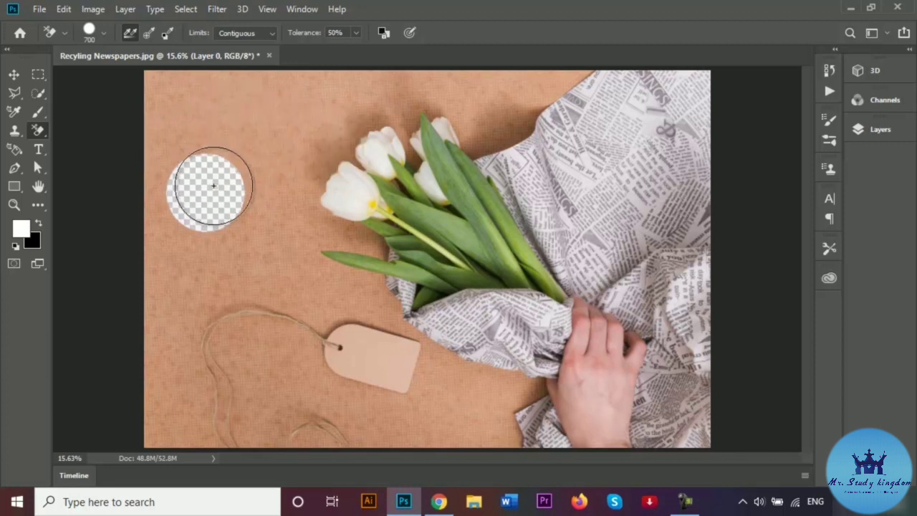
{"action": "key", "text": "ctrl+z"}
- Erase the backdrop from the photo's upper-left area across to the lower tulip leaves with the Background Eraser
{"action": "left_click", "coordinate": [175, 180]}
{"action": "left_click", "coordinate": [214, 151]}
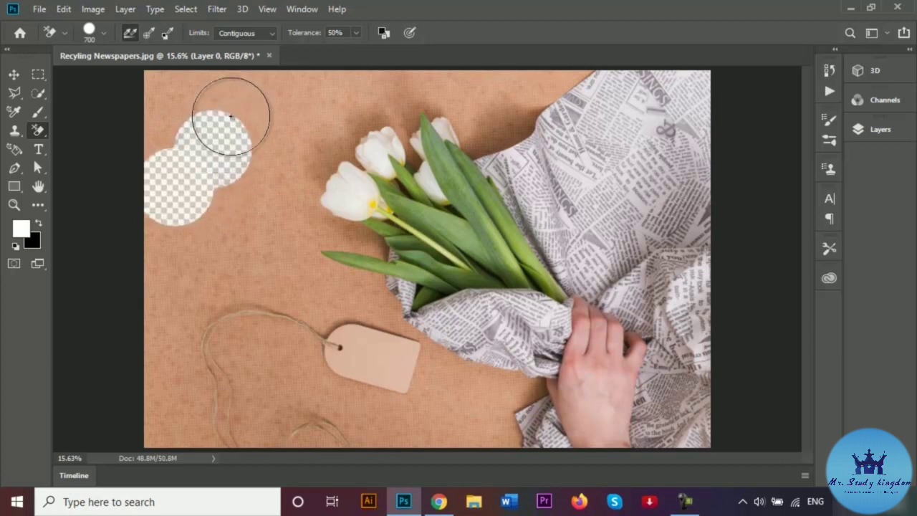
{"action": "left_click", "coordinate": [242, 100]}
{"action": "left_click", "coordinate": [178, 94]}
{"action": "mouse_move", "coordinate": [179, 95]}
{"action": "left_mouse_down"}
{"action": "mouse_move", "coordinate": [174, 167]}
{"action": "mouse_move", "coordinate": [194, 220]}
{"action": "mouse_move", "coordinate": [293, 270]}
{"action": "left_mouse_up"}
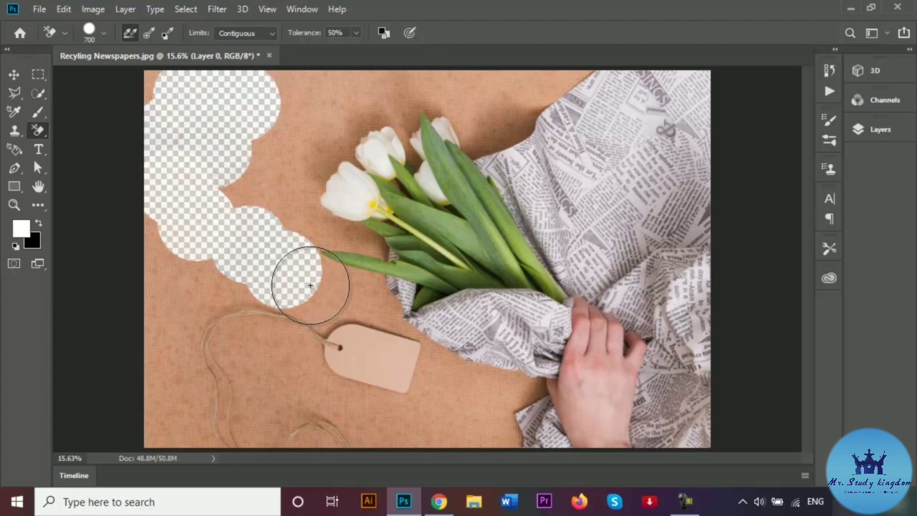
{"action": "mouse_move", "coordinate": [339, 292]}
{"action": "left_mouse_down"}
{"action": "mouse_move", "coordinate": [348, 293]}
{"action": "mouse_move", "coordinate": [288, 280]}
{"action": "mouse_move", "coordinate": [301, 231]}
{"action": "mouse_move", "coordinate": [358, 242]}
{"action": "mouse_move", "coordinate": [301, 260]}
{"action": "mouse_move", "coordinate": [256, 260]}
{"action": "left_mouse_up"}
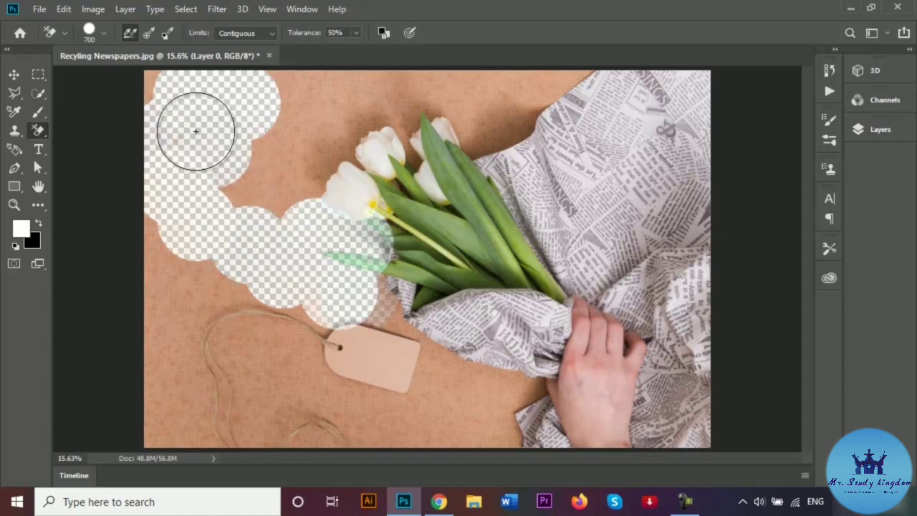
- Undo the Background Eraser strokes and the layer unlock, returning to the locked Background layer
{"action": "key", "text": "ctrl+alt+z"}
{"action": "key", "text": "ctrl+alt+z"}
{"action": "key", "text": "ctrl+alt+z"}
{"action": "key", "text": "ctrl+alt+z"}
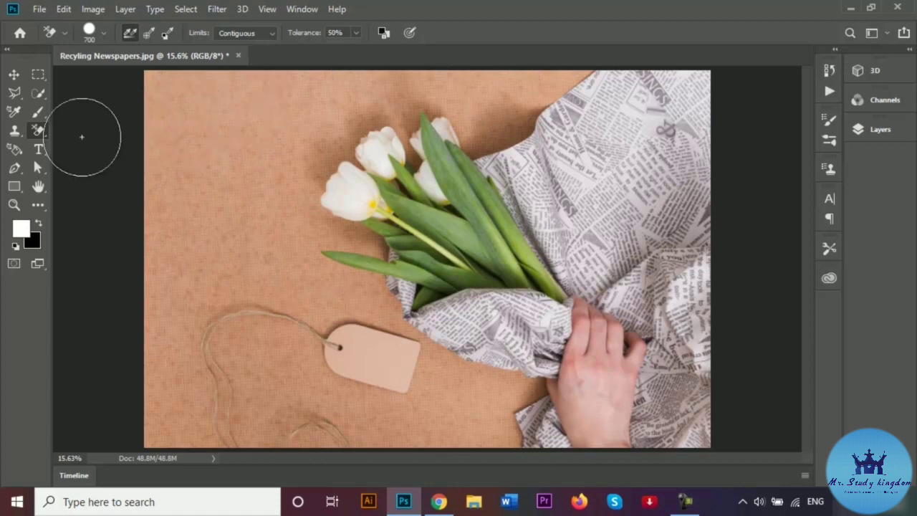
{"action": "right_click", "coordinate": [44, 137]}
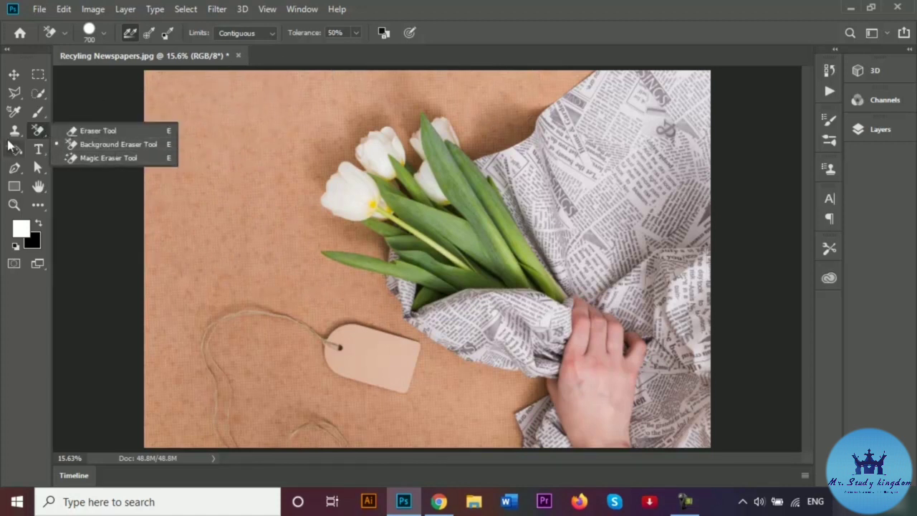
{"action": "left_click", "coordinate": [39, 134]}
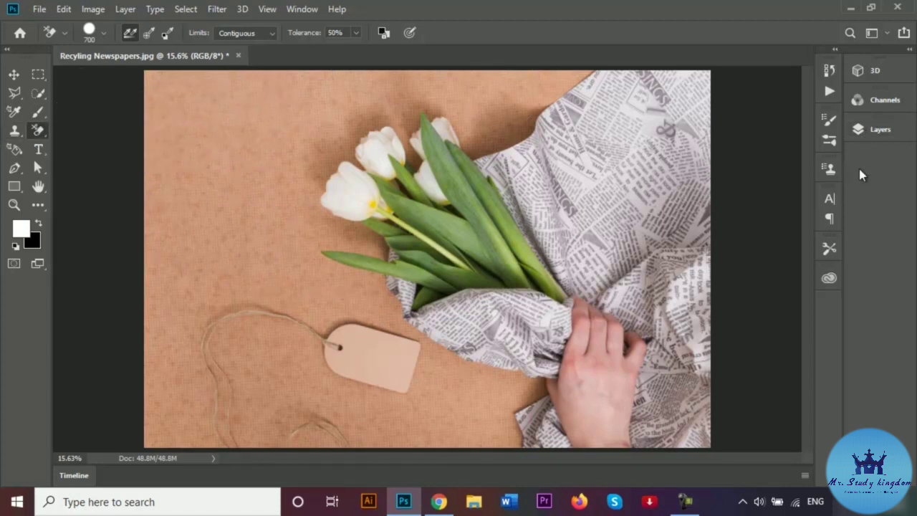
- Add a new layer above the Background and make it a solid color fill in dark red #300000
{"action": "left_click", "coordinate": [892, 129]}
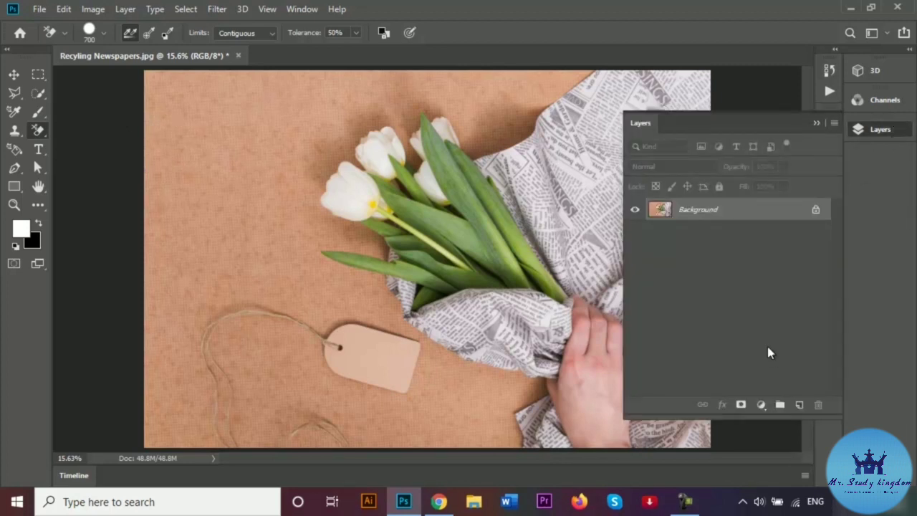
{"action": "left_click", "coordinate": [797, 404]}
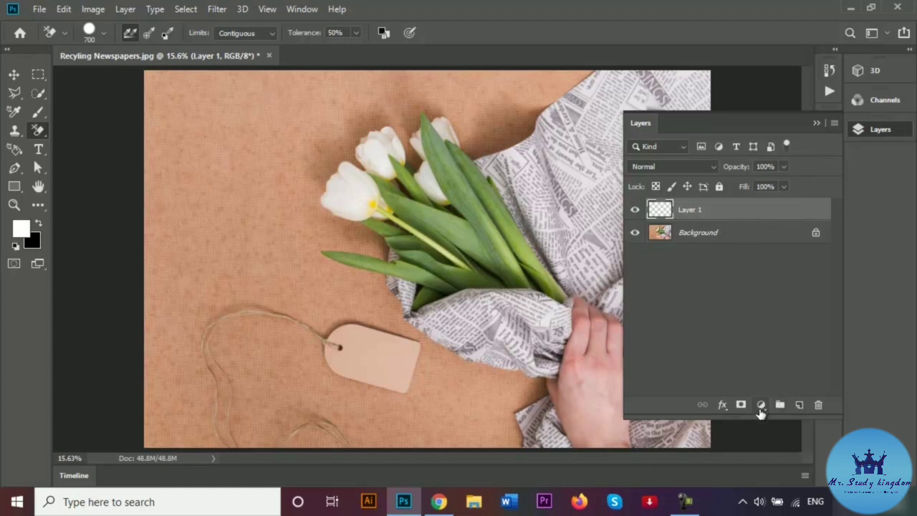
{"action": "left_click", "coordinate": [761, 405]}
{"action": "left_click", "coordinate": [773, 157]}
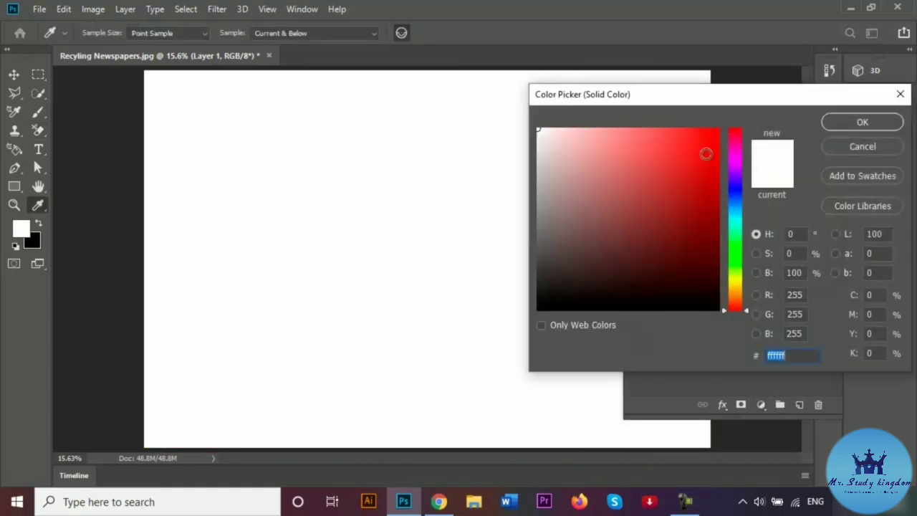
{"action": "mouse_move", "coordinate": [543, 130]}
{"action": "left_mouse_down"}
{"action": "mouse_move", "coordinate": [597, 160]}
{"action": "mouse_move", "coordinate": [664, 177]}
{"action": "mouse_move", "coordinate": [710, 211]}
{"action": "mouse_move", "coordinate": [721, 276]}
{"action": "left_mouse_up"}
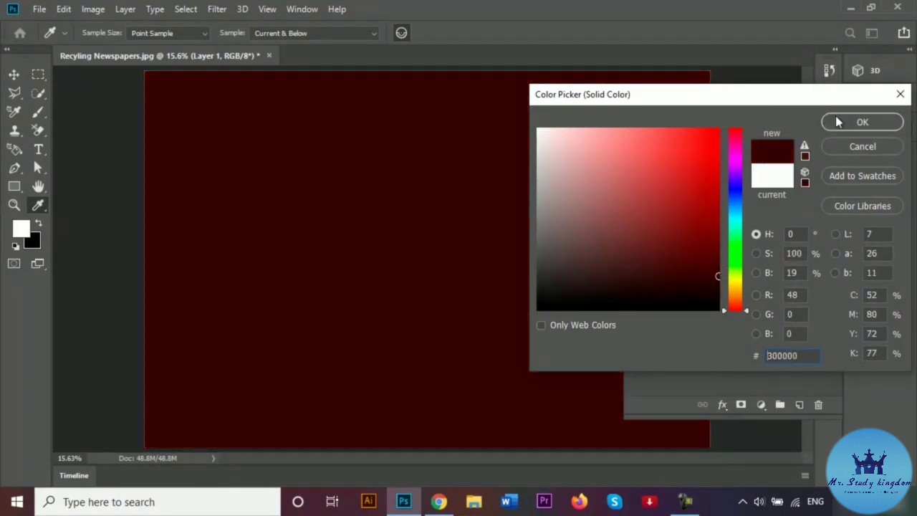
{"action": "left_click", "coordinate": [858, 123]}
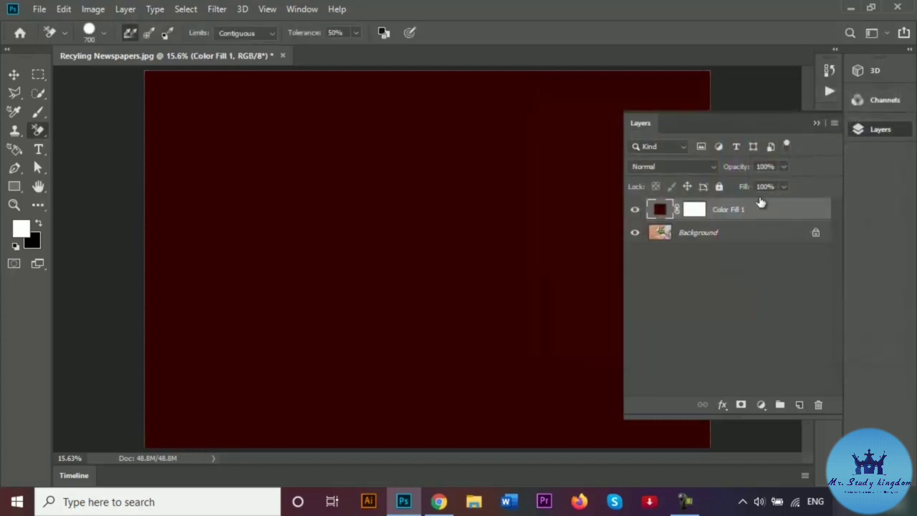
- Unlock the Background layer, place the dark red fill beneath it and select the photo layer
{"action": "left_click_drag", "start_coordinate": [761, 215], "coordinate": [762, 246]}
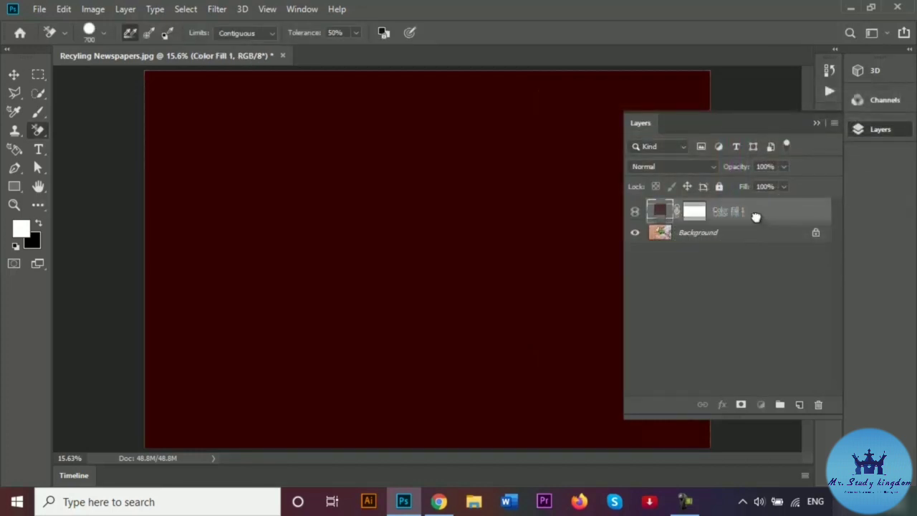
{"action": "left_click_drag", "start_coordinate": [755, 213], "coordinate": [759, 254]}
{"action": "left_click", "coordinate": [816, 233]}
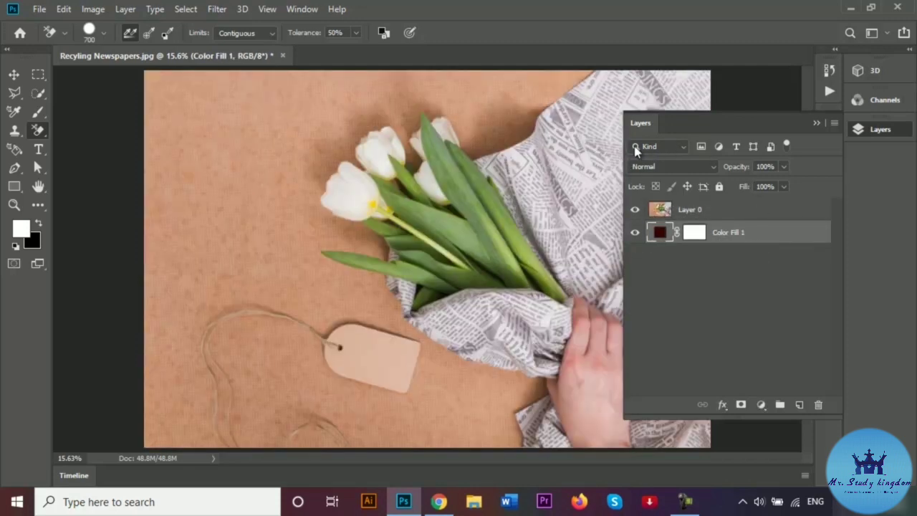
{"action": "left_click", "coordinate": [692, 209]}
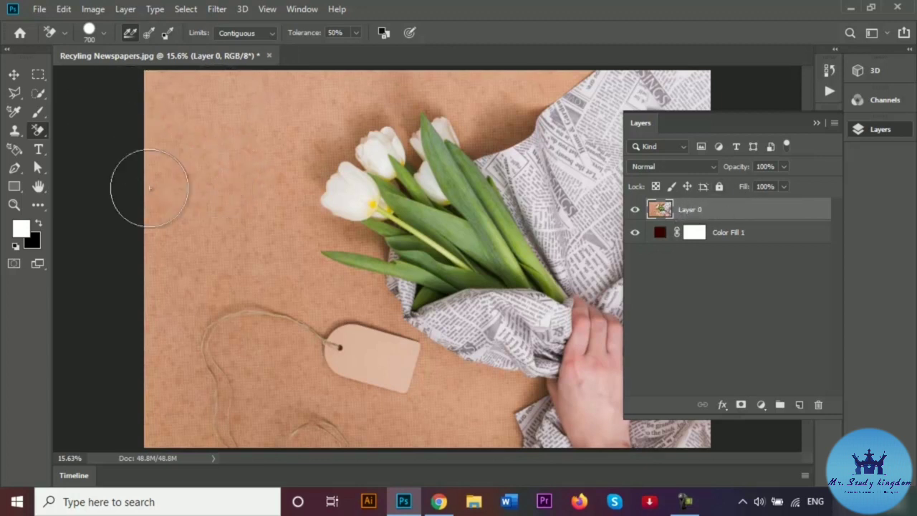
- Erase the backdrop down the photo's left side and toward the area below the tag with the Background Eraser
{"action": "right_click", "coordinate": [38, 133]}
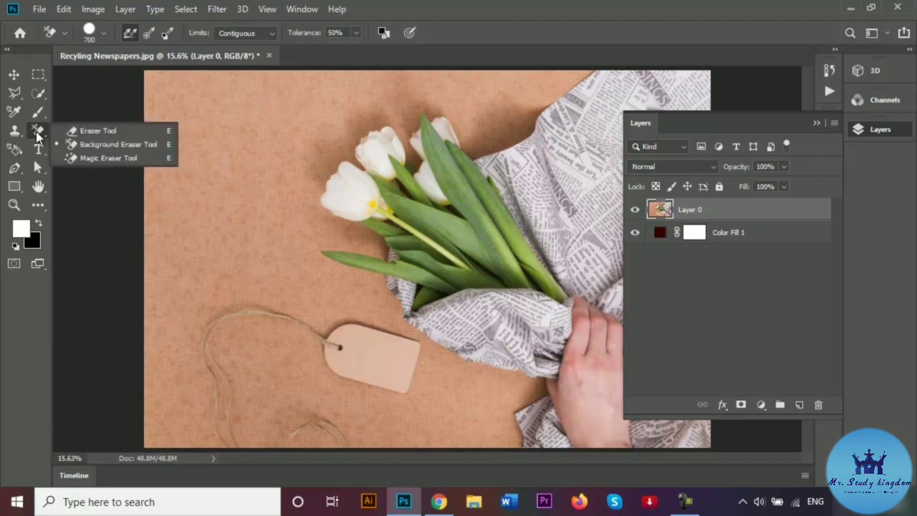
{"action": "left_click", "coordinate": [154, 144]}
{"action": "mouse_move", "coordinate": [222, 187]}
{"action": "left_mouse_down"}
{"action": "mouse_move", "coordinate": [236, 138]}
{"action": "mouse_move", "coordinate": [294, 115]}
{"action": "mouse_move", "coordinate": [171, 114]}
{"action": "mouse_move", "coordinate": [156, 240]}
{"action": "mouse_move", "coordinate": [176, 103]}
{"action": "mouse_move", "coordinate": [359, 95]}
{"action": "mouse_move", "coordinate": [217, 117]}
{"action": "mouse_move", "coordinate": [254, 209]}
{"action": "mouse_move", "coordinate": [260, 265]}
{"action": "mouse_move", "coordinate": [205, 211]}
{"action": "mouse_move", "coordinate": [174, 222]}
{"action": "mouse_move", "coordinate": [144, 347]}
{"action": "mouse_move", "coordinate": [163, 217]}
{"action": "mouse_move", "coordinate": [162, 327]}
{"action": "mouse_move", "coordinate": [195, 272]}
{"action": "mouse_move", "coordinate": [207, 368]}
{"action": "mouse_move", "coordinate": [246, 394]}
{"action": "mouse_move", "coordinate": [276, 389]}
{"action": "mouse_move", "coordinate": [348, 430]}
{"action": "mouse_move", "coordinate": [338, 434]}
{"action": "mouse_move", "coordinate": [362, 423]}
{"action": "left_mouse_up"}
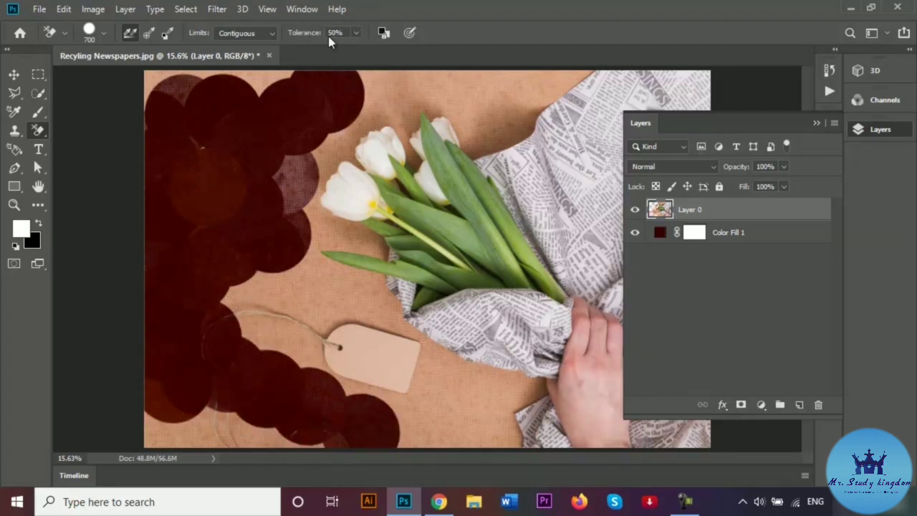
- Set the Background Eraser tolerance to 100% and erase the backdrop along the photo's upper edge
{"action": "left_click", "coordinate": [356, 33]}
{"action": "left_click", "coordinate": [254, 126]}
{"action": "mouse_move", "coordinate": [253, 127]}
{"action": "left_mouse_down"}
{"action": "mouse_move", "coordinate": [370, 88]}
{"action": "mouse_move", "coordinate": [524, 86]}
{"action": "mouse_move", "coordinate": [333, 109]}
{"action": "mouse_move", "coordinate": [225, 80]}
{"action": "mouse_move", "coordinate": [154, 89]}
{"action": "left_mouse_up"}
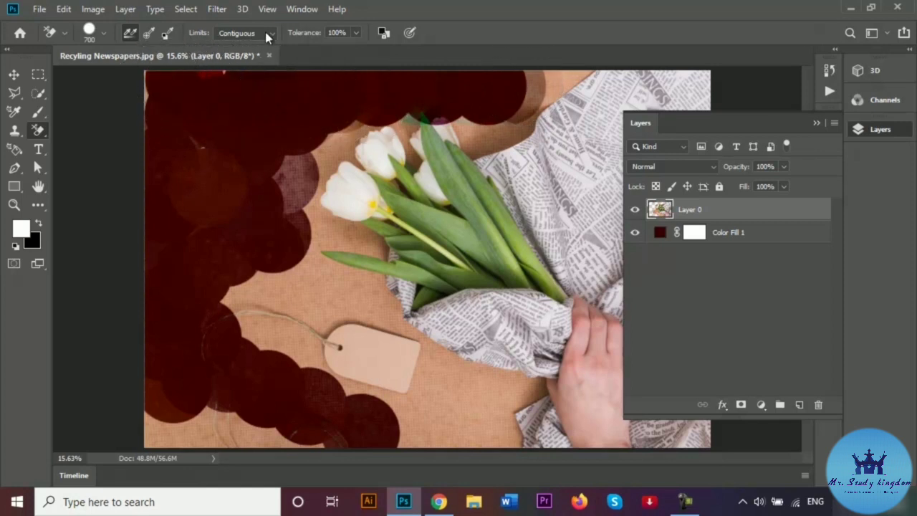
- Set the Background Eraser limits to Find Edges and try erasing the backdrop between the lower leaves and the tag
{"action": "left_click", "coordinate": [267, 32]}
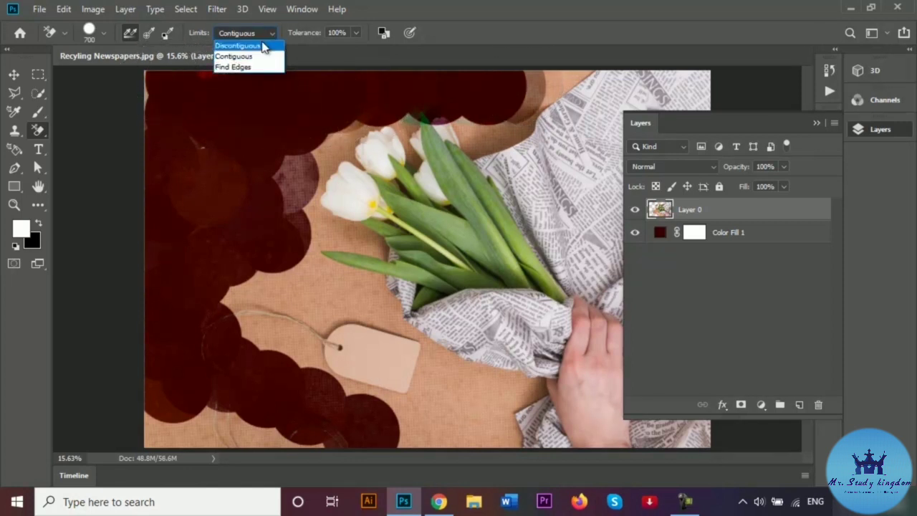
{"action": "left_click", "coordinate": [239, 68]}
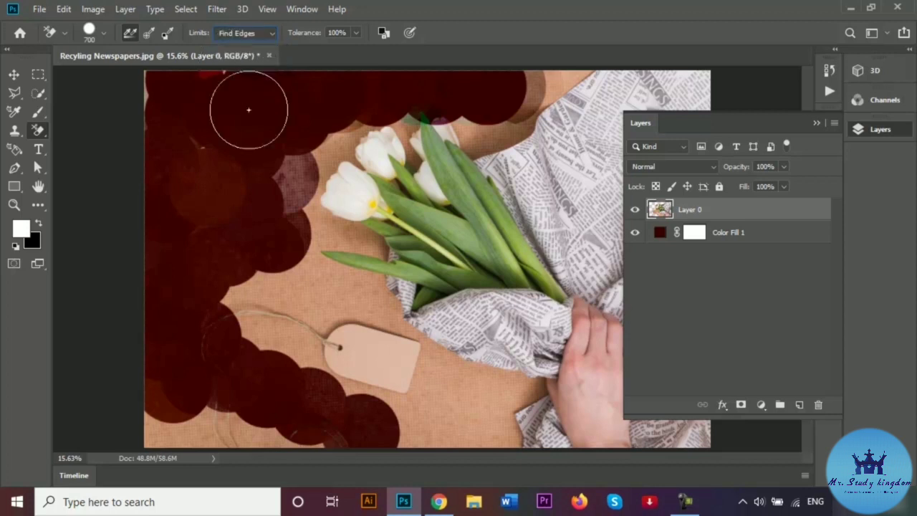
{"action": "mouse_move", "coordinate": [341, 266]}
{"action": "left_mouse_down"}
{"action": "mouse_move", "coordinate": [308, 269]}
{"action": "mouse_move", "coordinate": [386, 300]}
{"action": "mouse_move", "coordinate": [231, 295]}
{"action": "mouse_move", "coordinate": [332, 306]}
{"action": "left_mouse_up"}
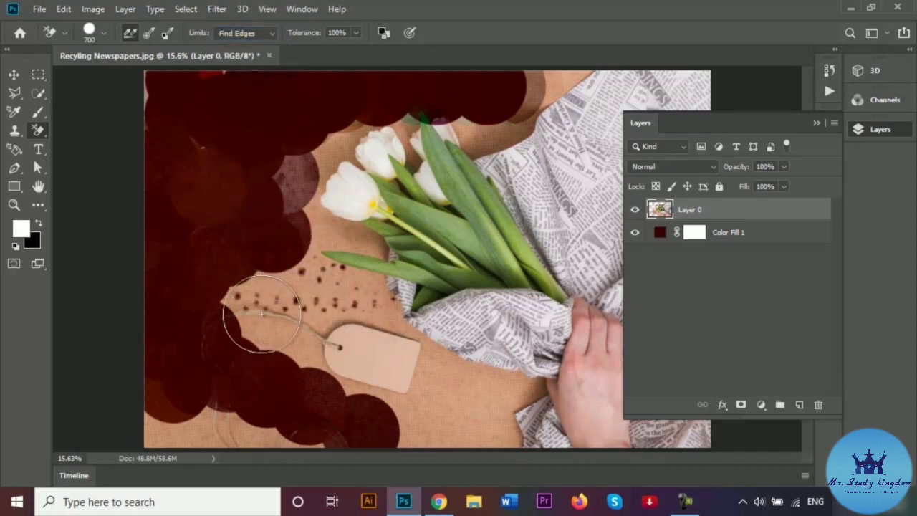
- Set the Background Eraser limits to Discontiguous and erase the backdrop below the tulips, over the string and tag
{"action": "left_click", "coordinate": [271, 35]}
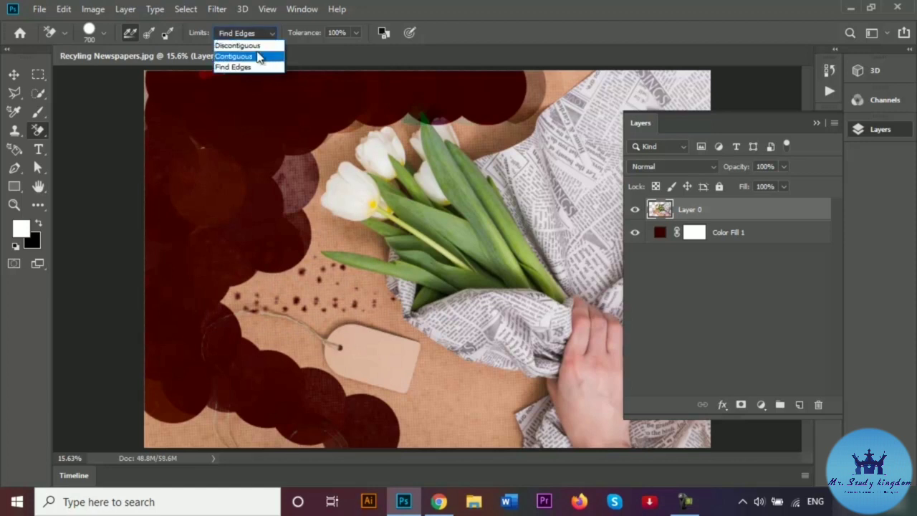
{"action": "left_click", "coordinate": [244, 44]}
{"action": "mouse_move", "coordinate": [283, 236]}
{"action": "left_mouse_down"}
{"action": "mouse_move", "coordinate": [331, 234]}
{"action": "mouse_move", "coordinate": [340, 248]}
{"action": "mouse_move", "coordinate": [307, 296]}
{"action": "mouse_move", "coordinate": [342, 308]}
{"action": "mouse_move", "coordinate": [278, 310]}
{"action": "mouse_move", "coordinate": [253, 324]}
{"action": "mouse_move", "coordinate": [256, 347]}
{"action": "mouse_move", "coordinate": [239, 338]}
{"action": "mouse_move", "coordinate": [235, 282]}
{"action": "mouse_move", "coordinate": [318, 335]}
{"action": "mouse_move", "coordinate": [293, 354]}
{"action": "mouse_move", "coordinate": [333, 410]}
{"action": "mouse_move", "coordinate": [393, 427]}
{"action": "mouse_move", "coordinate": [479, 402]}
{"action": "mouse_move", "coordinate": [437, 421]}
{"action": "left_mouse_up"}
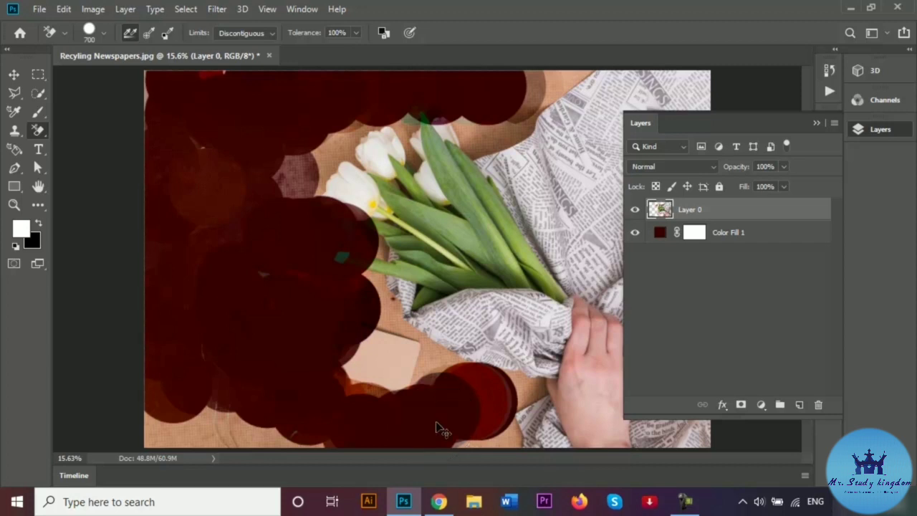
- Undo all the Background Eraser strokes and the reordering of the fill layer
{"action": "key", "text": "ctrl+z"}
{"action": "key", "text": "ctrl+z"}
{"action": "key", "text": "ctrl+z"}
{"action": "key", "text": "ctrl+z"}
{"action": "key", "text": "ctrl+z"}
{"action": "key", "text": "ctrl+z"}
{"action": "key", "text": "ctrl+z"}
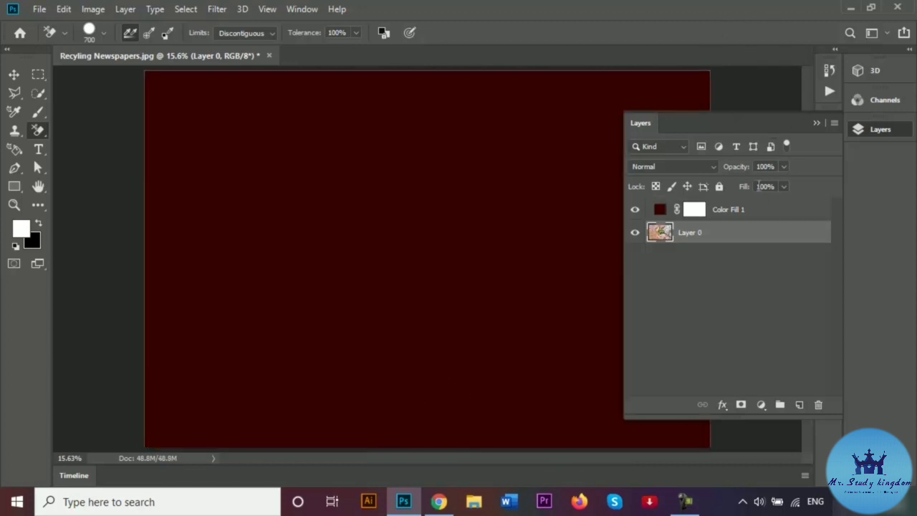
- Delete the Color Fill 1 layer so only the photo layer remains
{"action": "left_click", "coordinate": [758, 213]}
{"action": "left_click", "coordinate": [817, 406]}
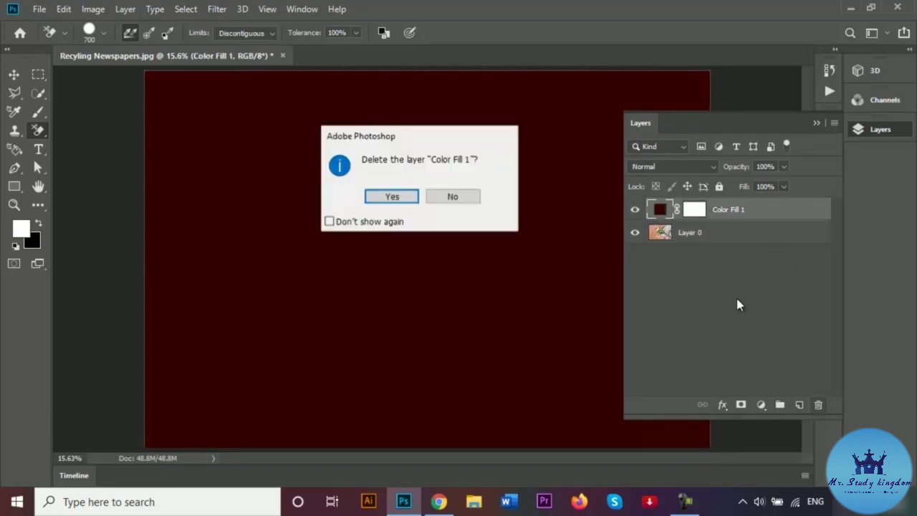
{"action": "left_click", "coordinate": [407, 198]}
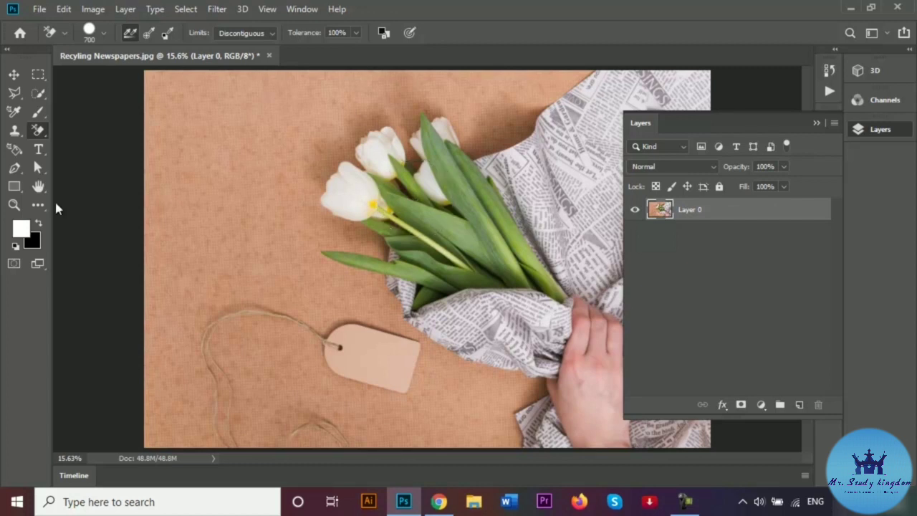
- Switch back to the regular Eraser tool and collapse the layer list
{"action": "right_click", "coordinate": [49, 133]}
{"action": "left_click", "coordinate": [95, 130]}
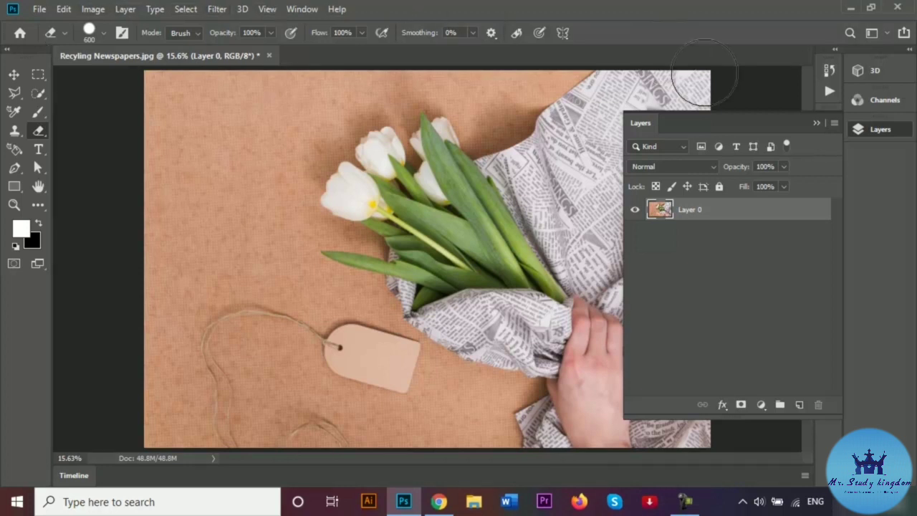
{"action": "left_click", "coordinate": [815, 123]}
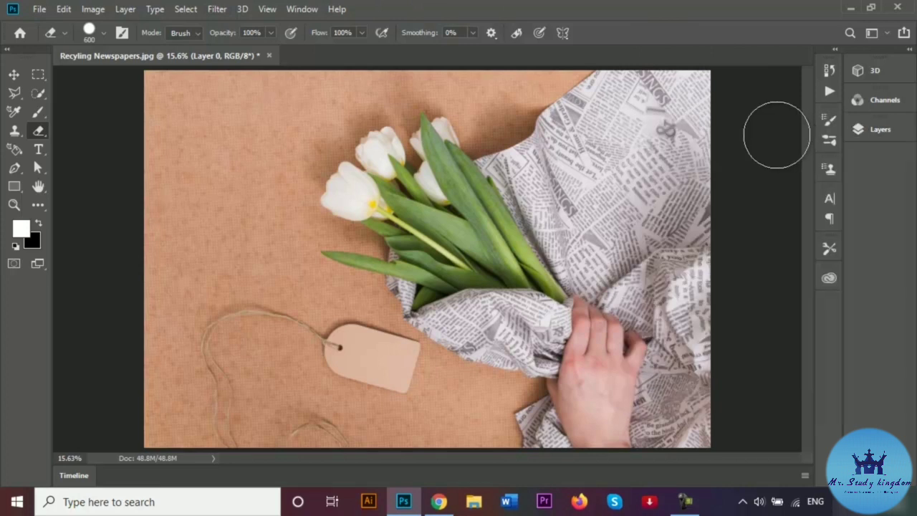